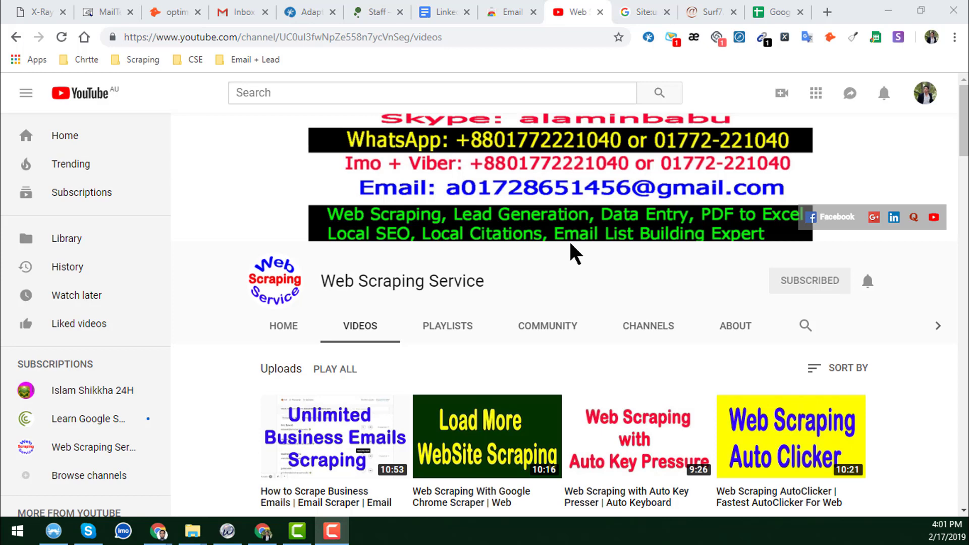
- Show the LinkedIn Searching Tricks doc and point to the 'us' in the site:us.linkedin.com filter
{"action": "left_click", "coordinate": [453, 4]}
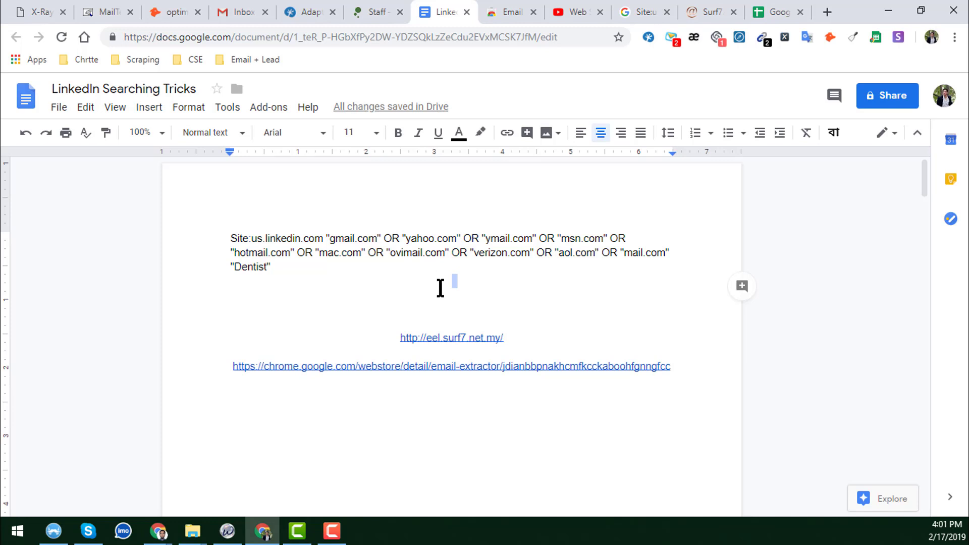
{"action": "left_click", "coordinate": [231, 238]}
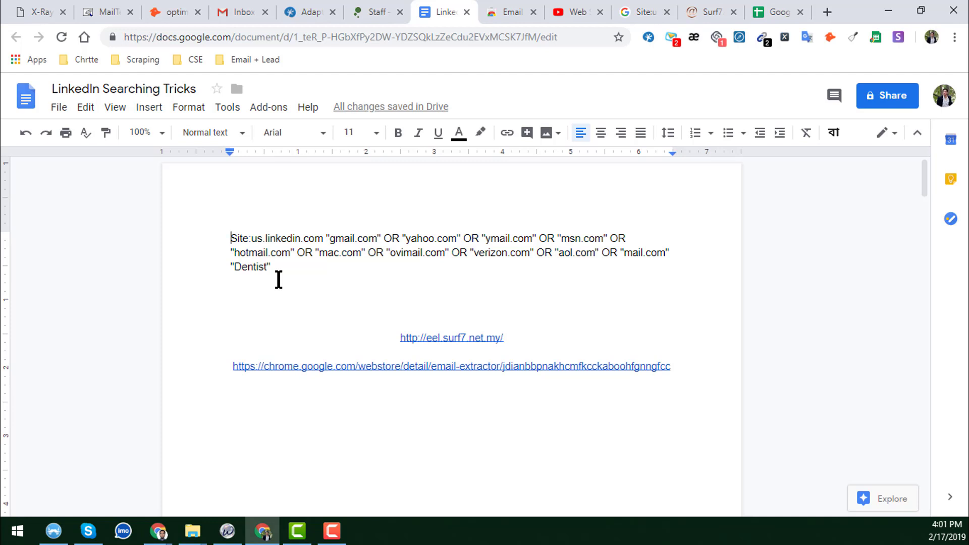
{"action": "left_click", "coordinate": [256, 239]}
- Highlight the email domains and keyword 'Dentist', then select the whole Site:us.linkedin.com query paragraph
{"action": "left_click_drag", "start_coordinate": [329, 243], "coordinate": [668, 248]}
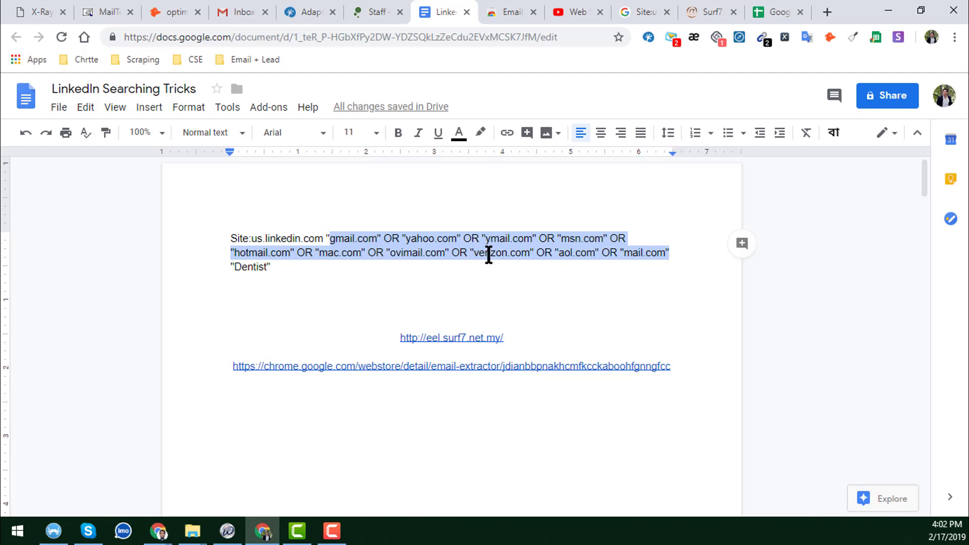
{"action": "left_click", "coordinate": [252, 267]}
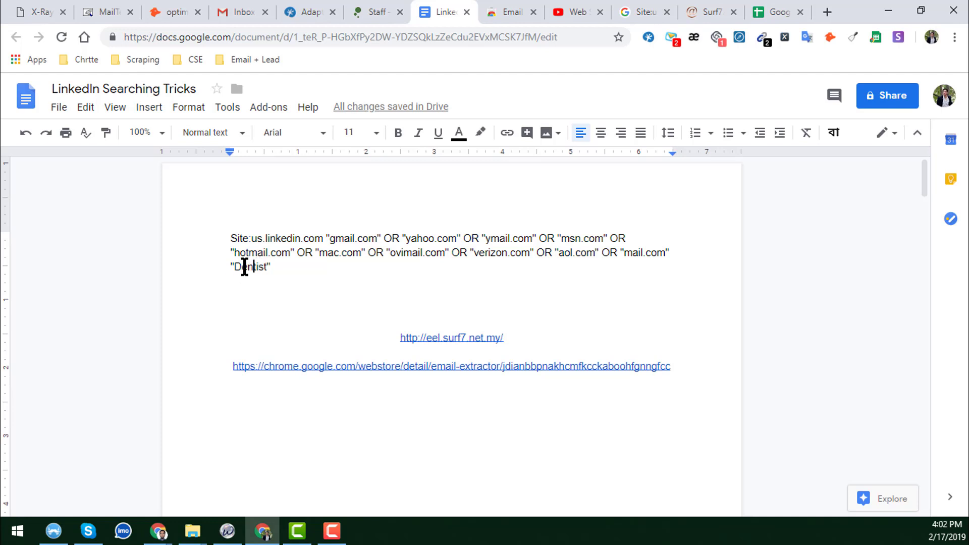
{"action": "left_click_drag", "start_coordinate": [234, 265], "coordinate": [270, 265]}
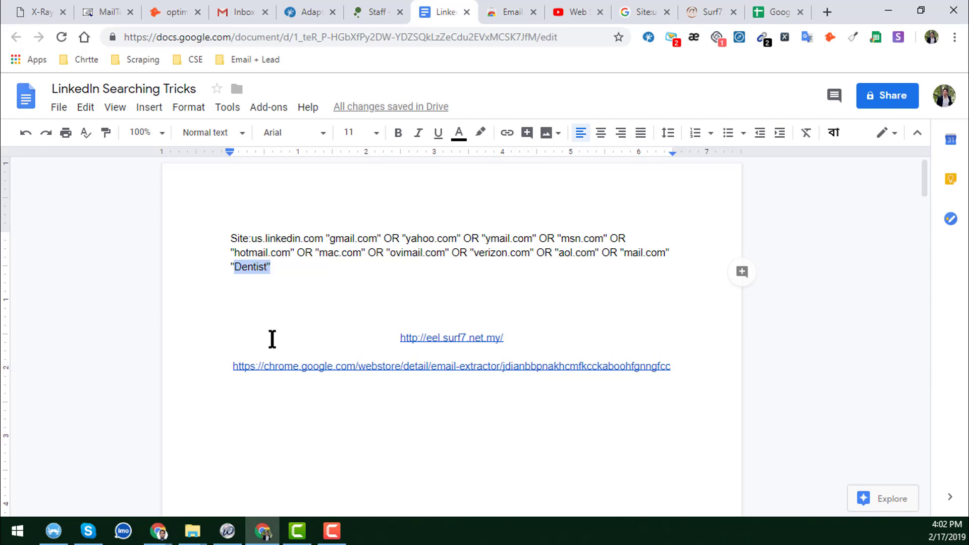
{"action": "left_click", "coordinate": [297, 272]}
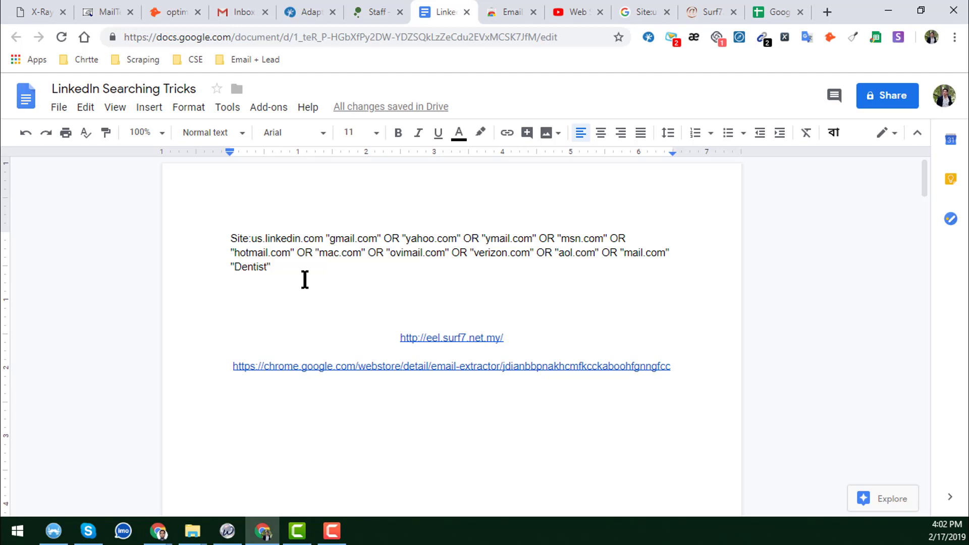
{"action": "left_click", "coordinate": [232, 236]}
{"action": "left_click", "coordinate": [273, 267], "text": "shift"}
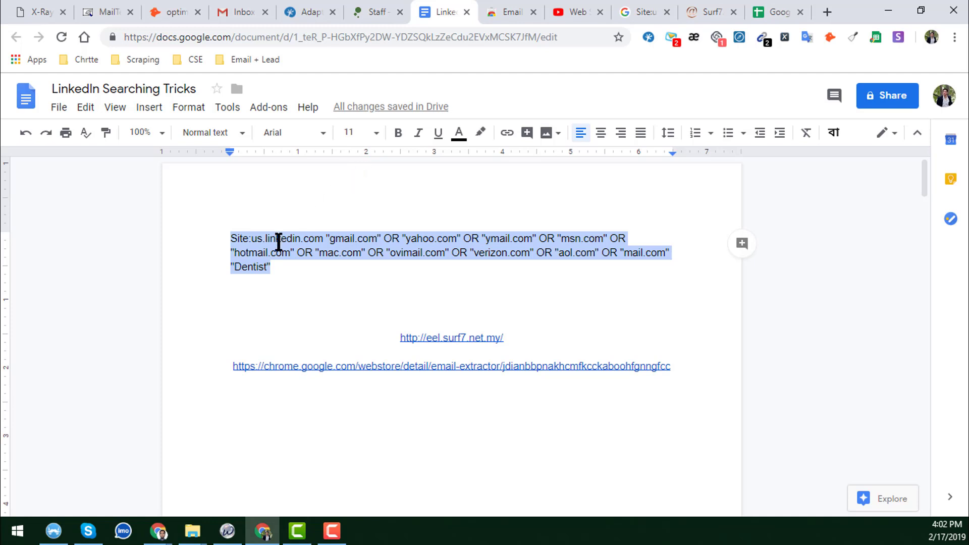
- Check the File and Add-ons menus, then select the whole LinkedIn dentist query paragraph
{"action": "left_click", "coordinate": [60, 111]}
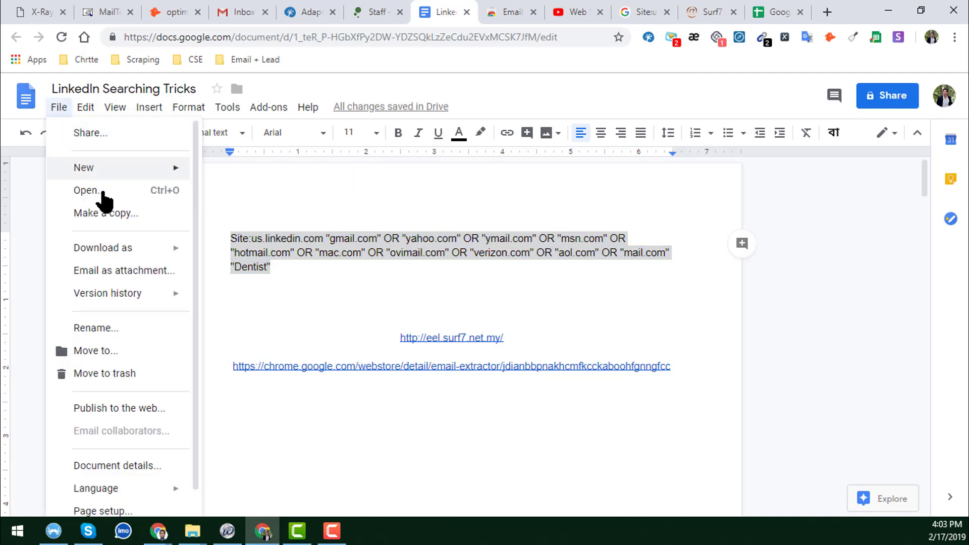
{"action": "mouse_move", "coordinate": [268, 107]}
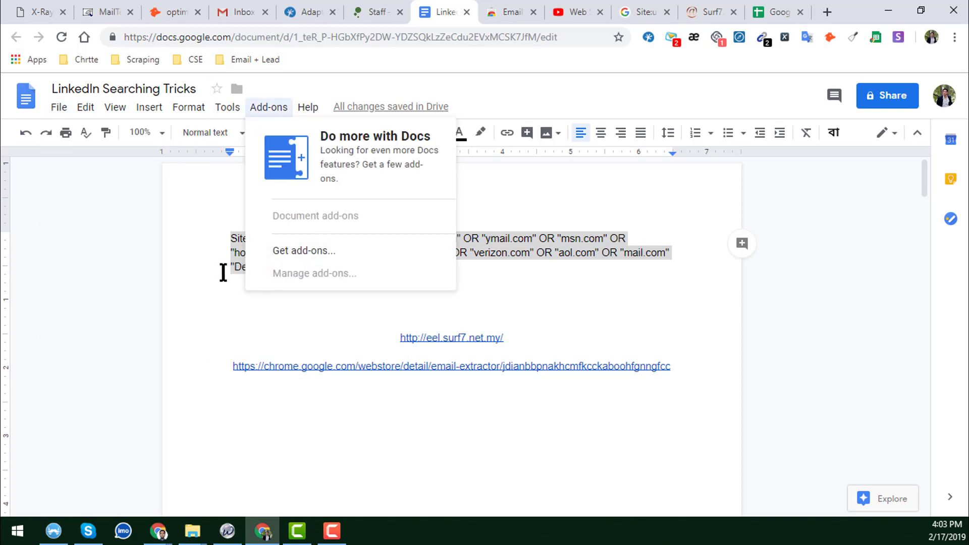
{"action": "left_click", "coordinate": [345, 286]}
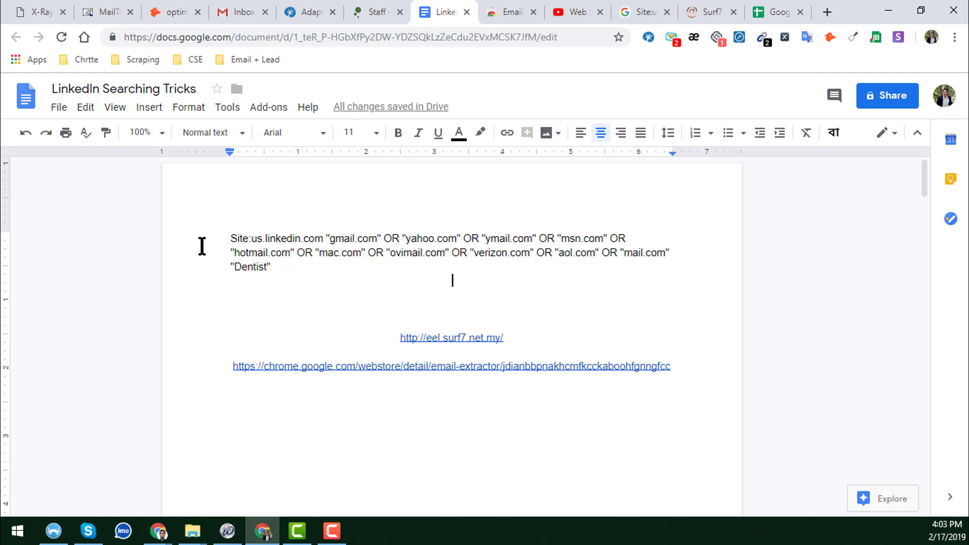
{"action": "left_click", "coordinate": [225, 237]}
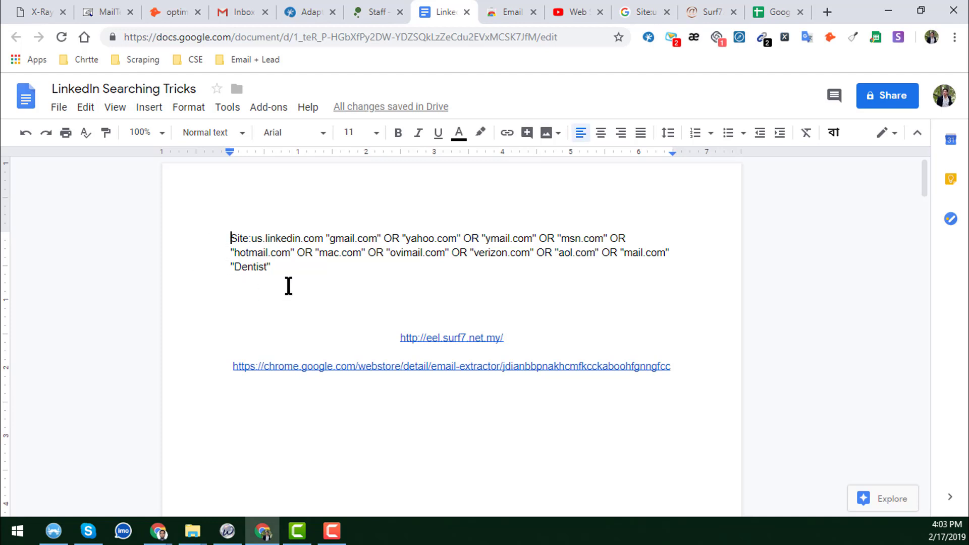
{"action": "left_click", "coordinate": [274, 267], "text": "shift"}
{"action": "key", "text": "ctrl+c"}
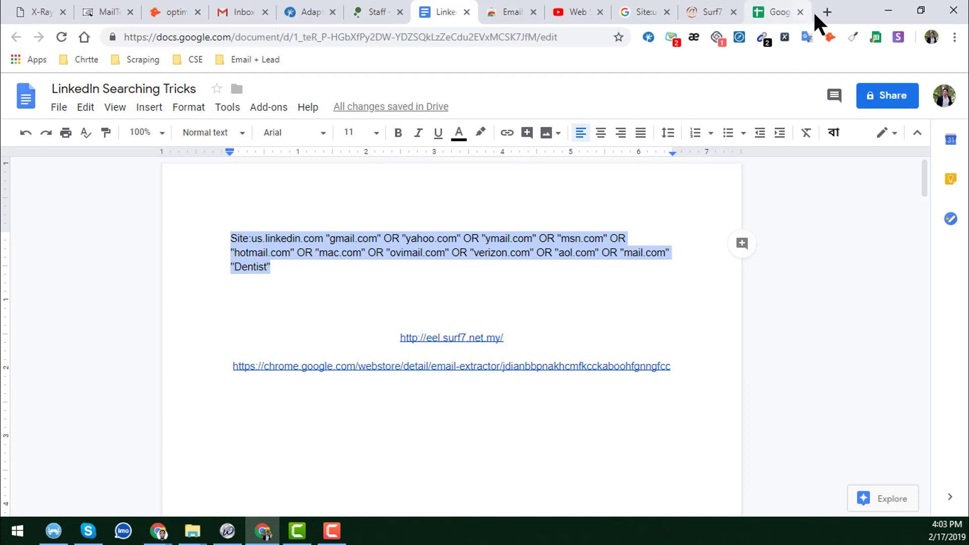
- Paste the copied query into a new tab and run it as a Google search
{"action": "left_click", "coordinate": [827, 11]}
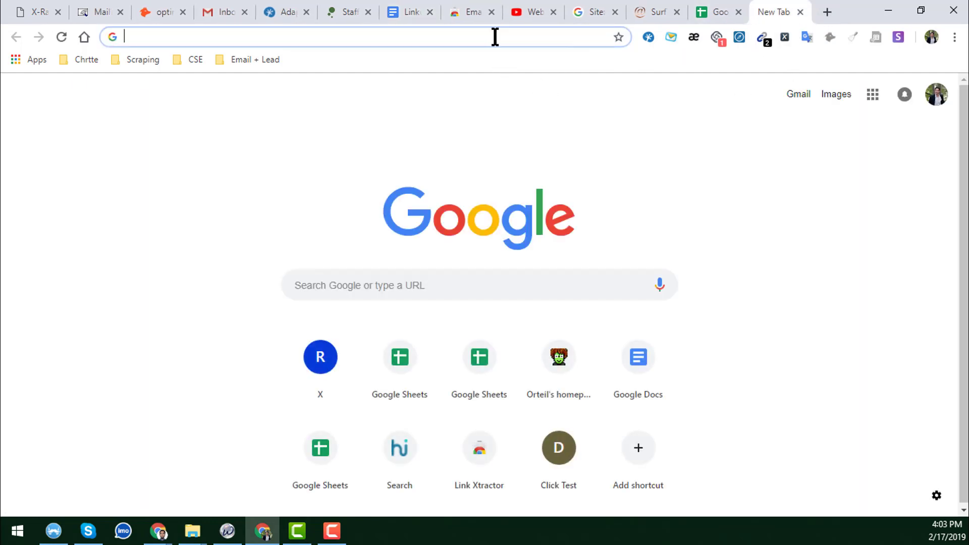
{"action": "key", "text": "ctrl+v"}
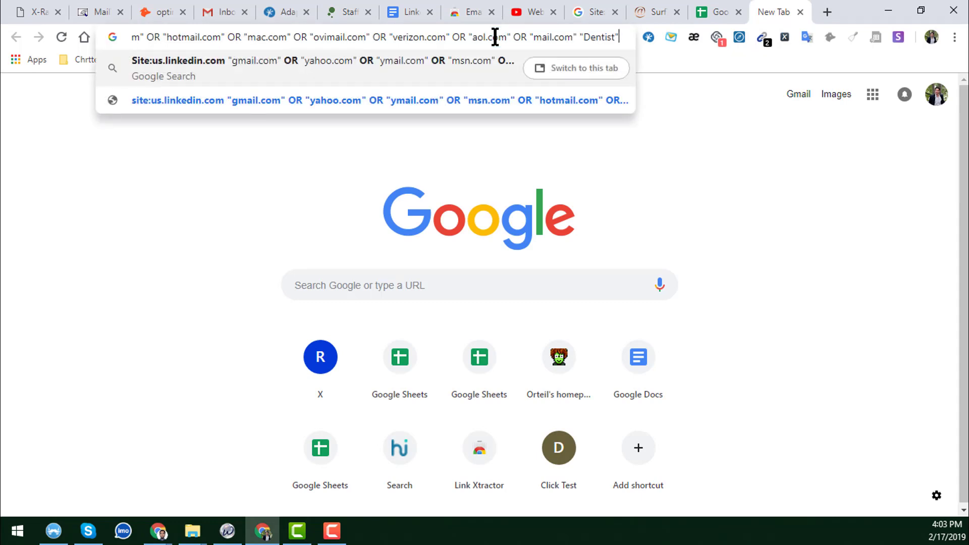
{"action": "key", "text": "Return"}
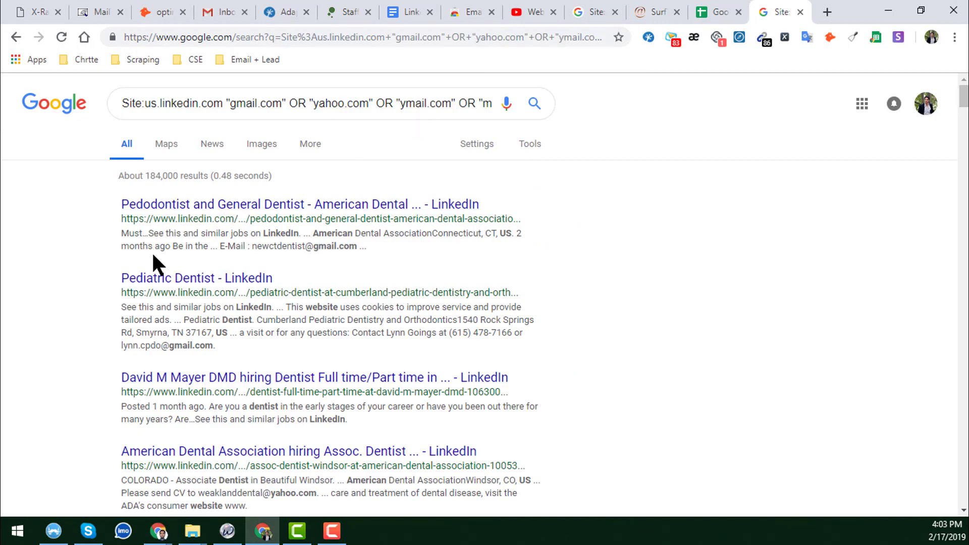
- Scroll through the roughly 184,000 LinkedIn dentist results and bring up the search Settings options
{"action": "scroll", "coordinate": [153, 255], "scroll_direction": "down", "scroll_amount": 20}
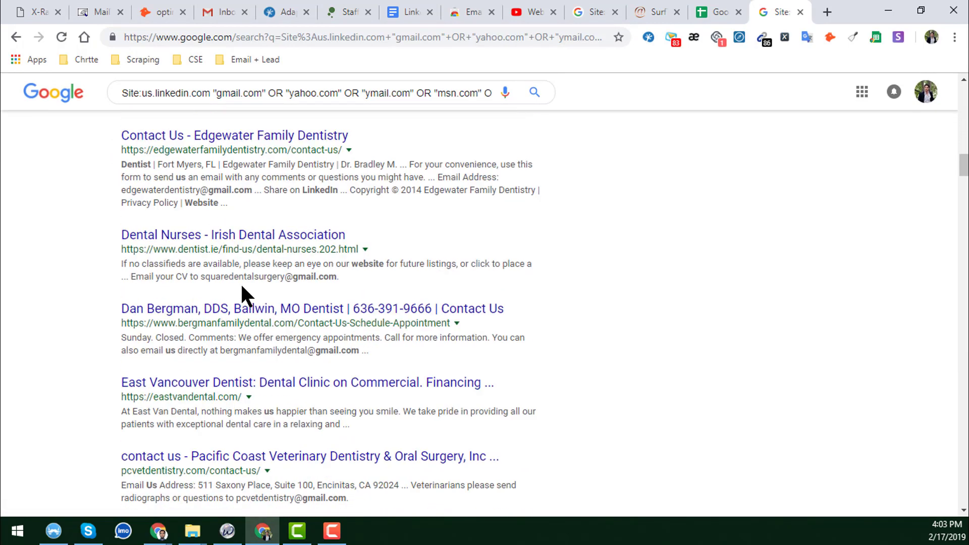
{"action": "scroll", "coordinate": [242, 286], "scroll_direction": "down", "scroll_amount": 20}
{"action": "scroll", "coordinate": [288, 361], "scroll_direction": "down", "scroll_amount": 10}
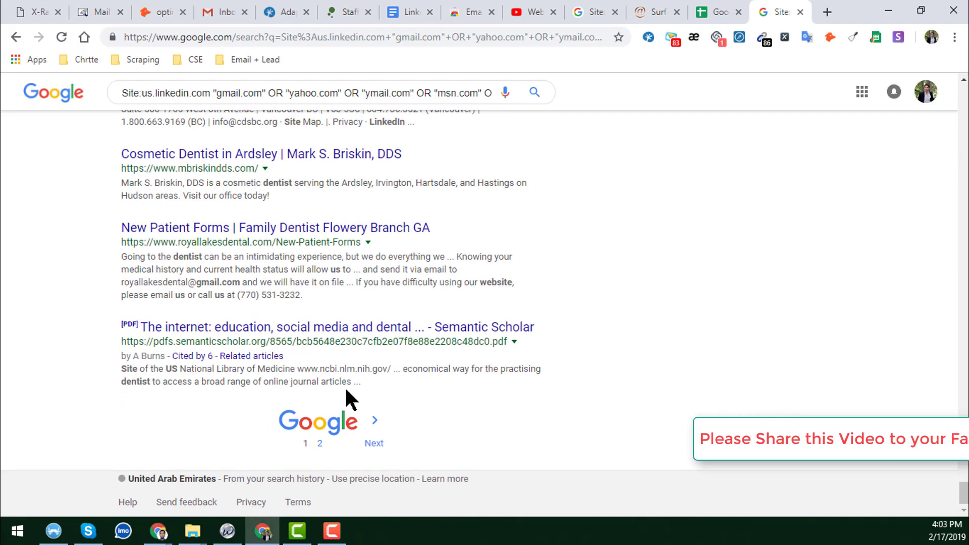
{"action": "scroll", "coordinate": [249, 402], "scroll_direction": "up", "scroll_amount": 1}
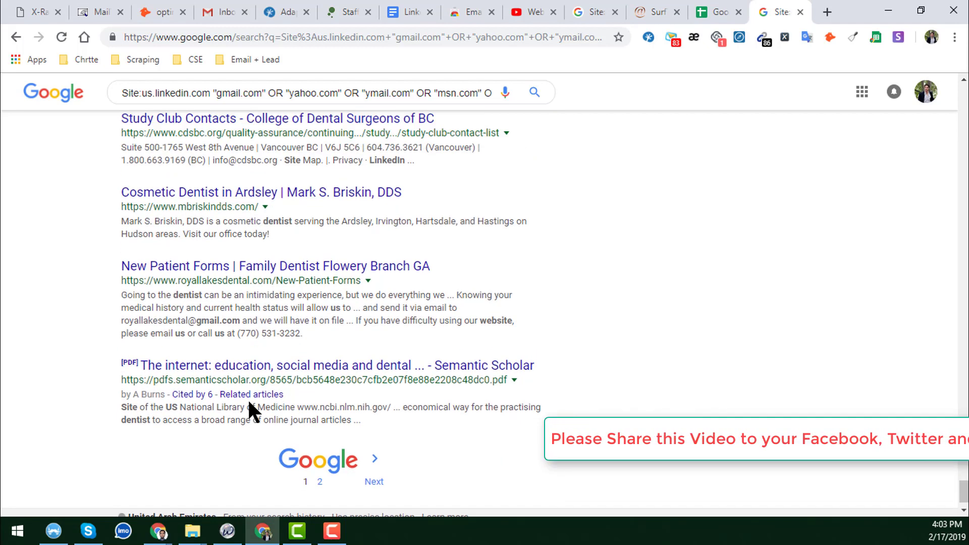
{"action": "scroll", "coordinate": [249, 404], "scroll_direction": "up", "scroll_amount": 4}
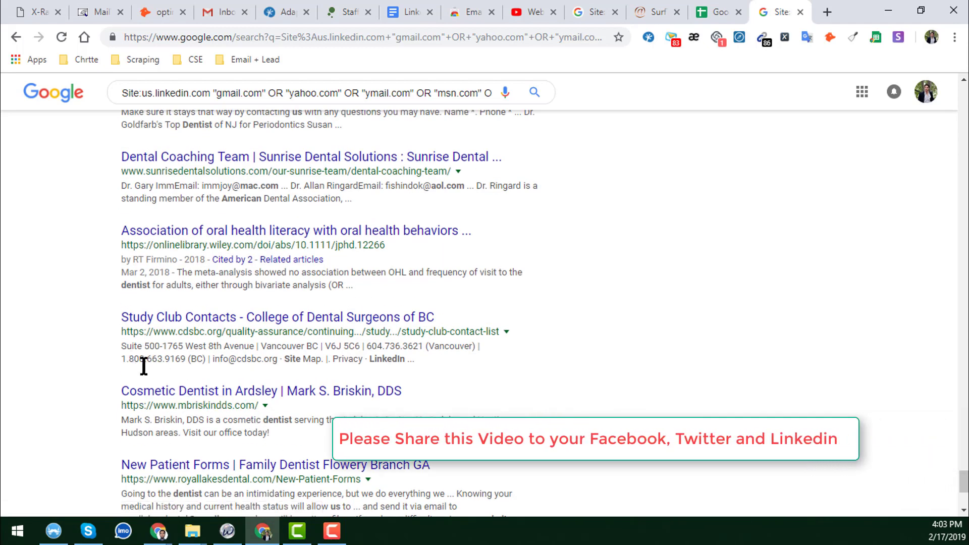
{"action": "scroll", "coordinate": [261, 389], "scroll_direction": "up", "scroll_amount": 8}
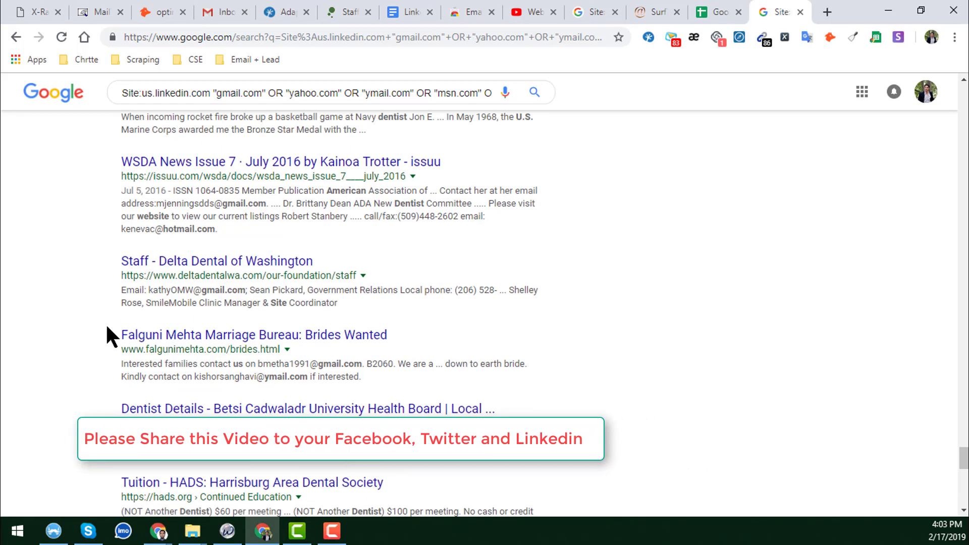
{"action": "scroll", "coordinate": [100, 324], "scroll_direction": "up", "scroll_amount": 10}
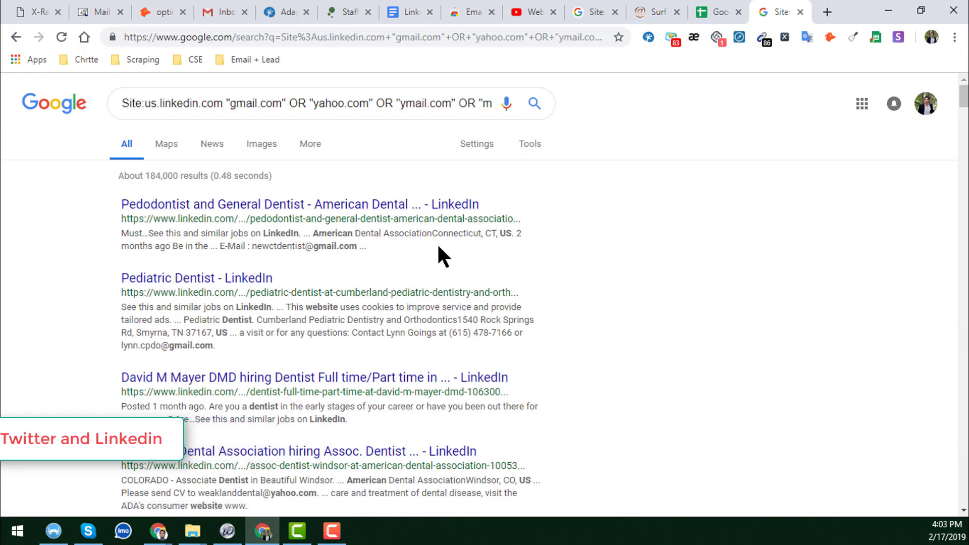
{"action": "left_click", "coordinate": [475, 151]}
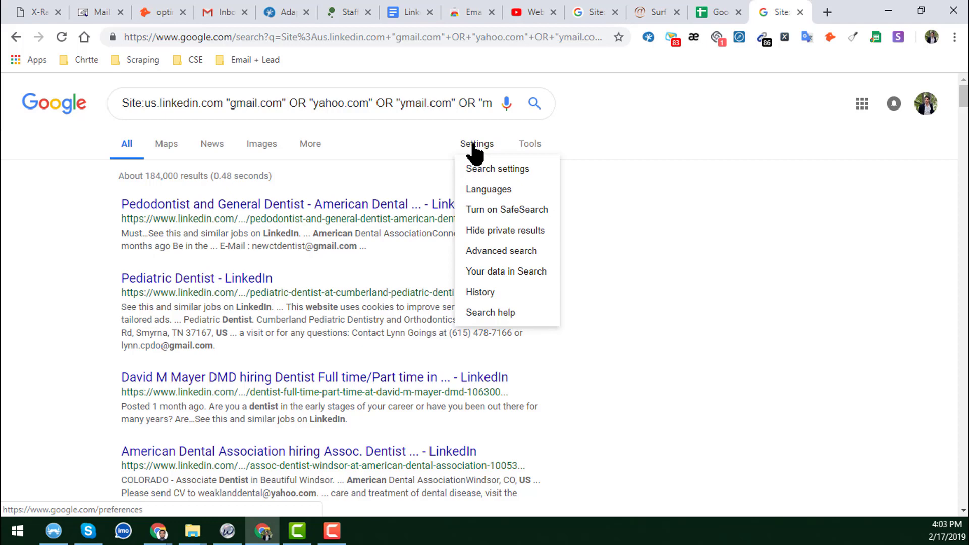
- View Google's search settings page, then close it to return to the LinkedIn Searching Tricks doc
{"action": "left_click", "coordinate": [501, 171]}
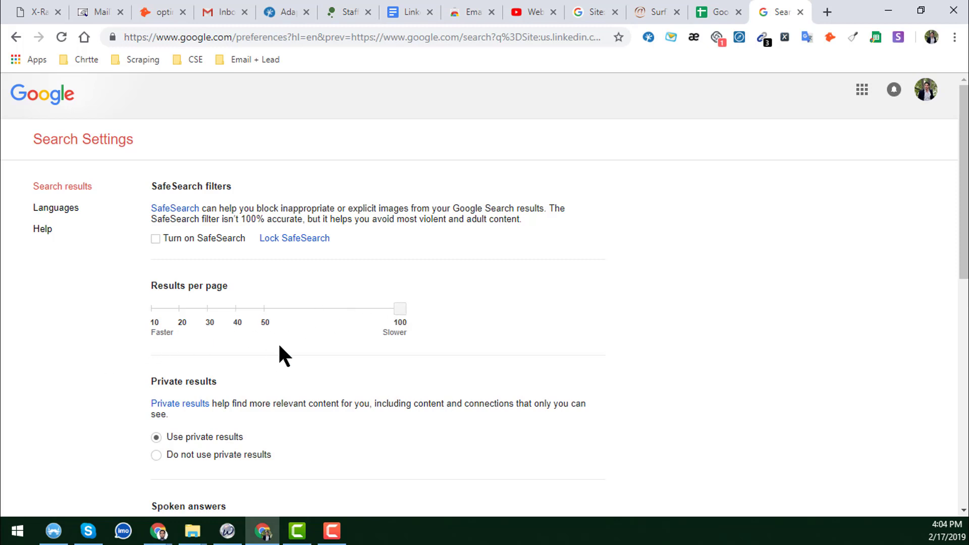
{"action": "scroll", "coordinate": [465, 379], "scroll_direction": "down", "scroll_amount": 10}
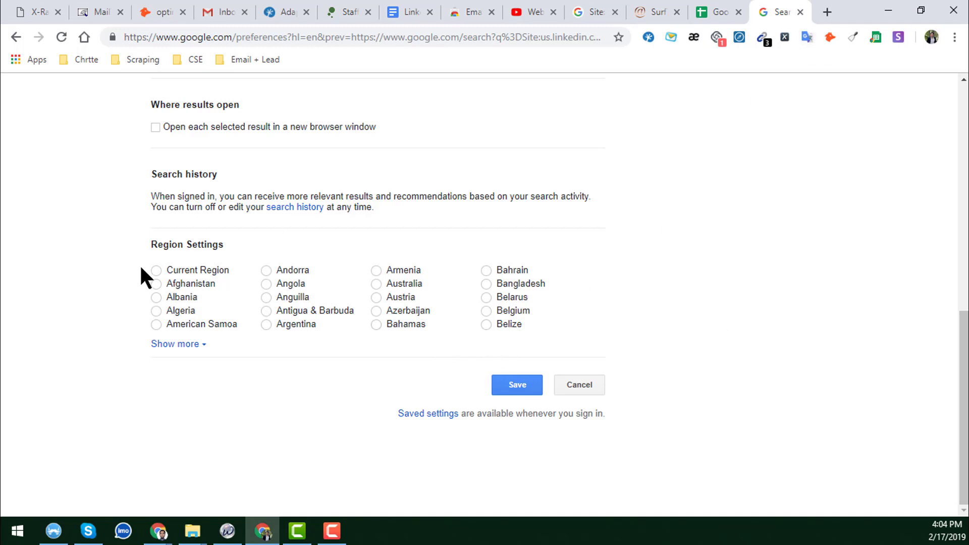
{"action": "left_click", "coordinate": [800, 12]}
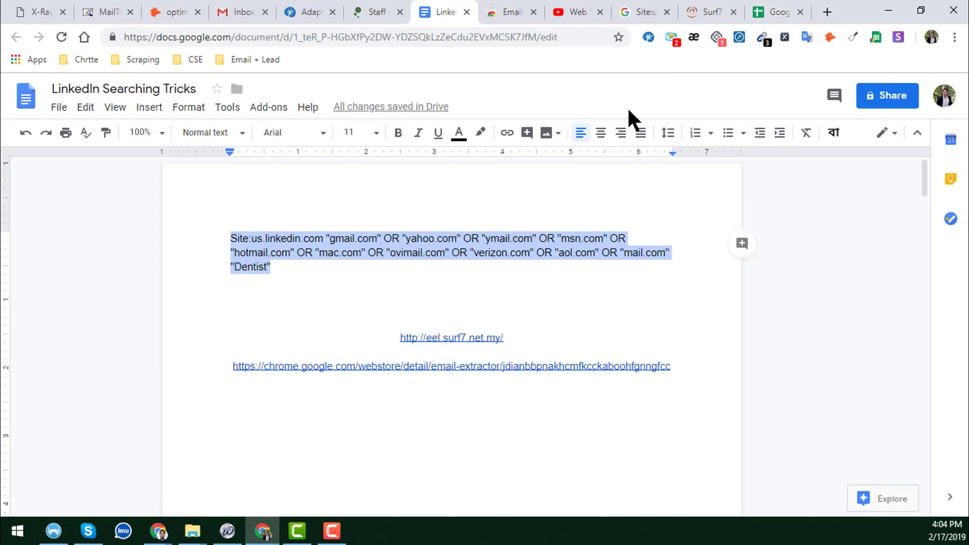
- Return to the Google results and review the full LinkedIn dentist query text
{"action": "left_click", "coordinate": [654, 11]}
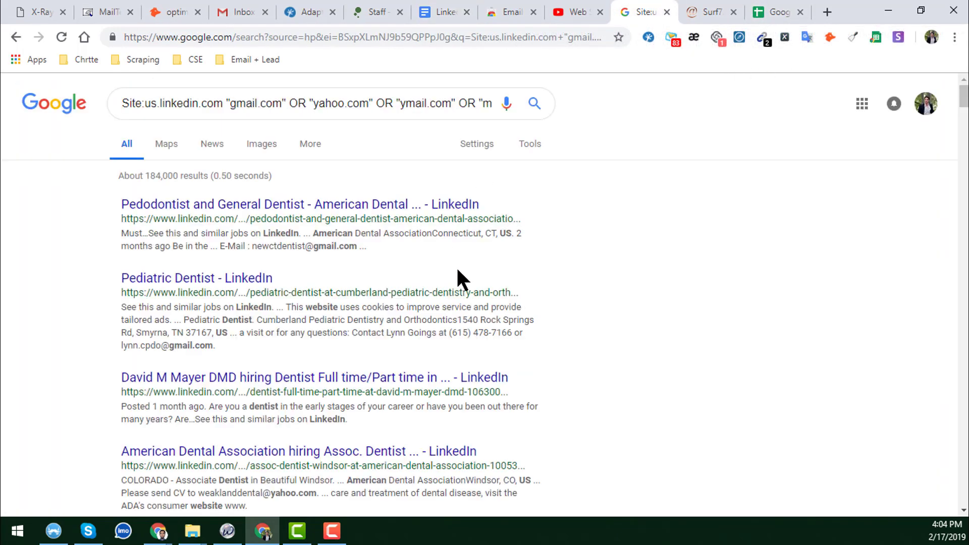
{"action": "left_click", "coordinate": [368, 103]}
{"action": "scroll", "coordinate": [121, 232], "scroll_direction": "down", "scroll_amount": 15}
{"action": "scroll", "coordinate": [303, 281], "scroll_direction": "up", "scroll_amount": 6}
{"action": "scroll", "coordinate": [305, 286], "scroll_direction": "up", "scroll_amount": 10}
{"action": "left_click_drag", "start_coordinate": [254, 247], "coordinate": [374, 247]}
{"action": "scroll", "coordinate": [342, 310], "scroll_direction": "down", "scroll_amount": 2}
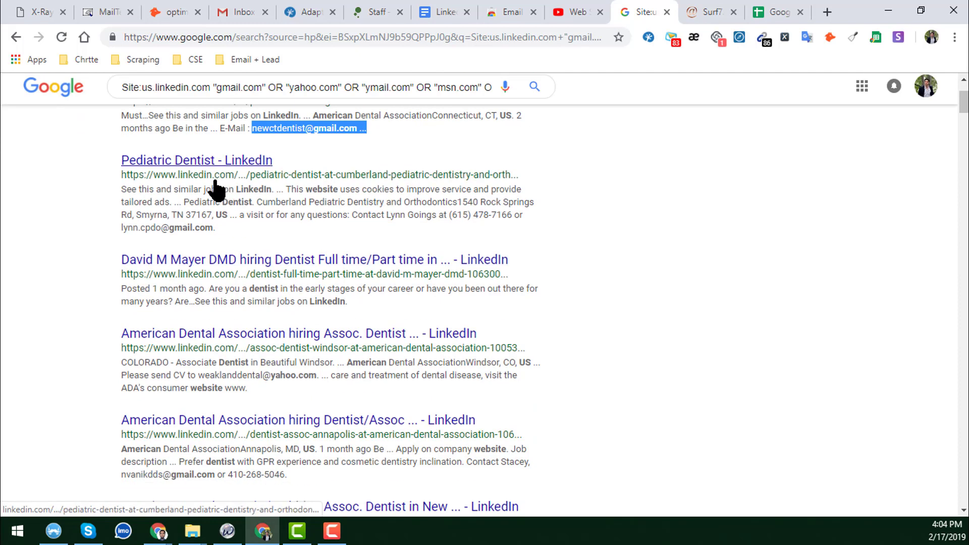
{"action": "scroll", "coordinate": [216, 191], "scroll_direction": "up", "scroll_amount": 2}
- Open the Pedodontist and General Dentist and Dentist Full time/Part time jobs in new tabs and view them
{"action": "right_click", "coordinate": [289, 208]}
{"action": "left_click", "coordinate": [301, 216]}
{"action": "left_click", "coordinate": [656, 11]}
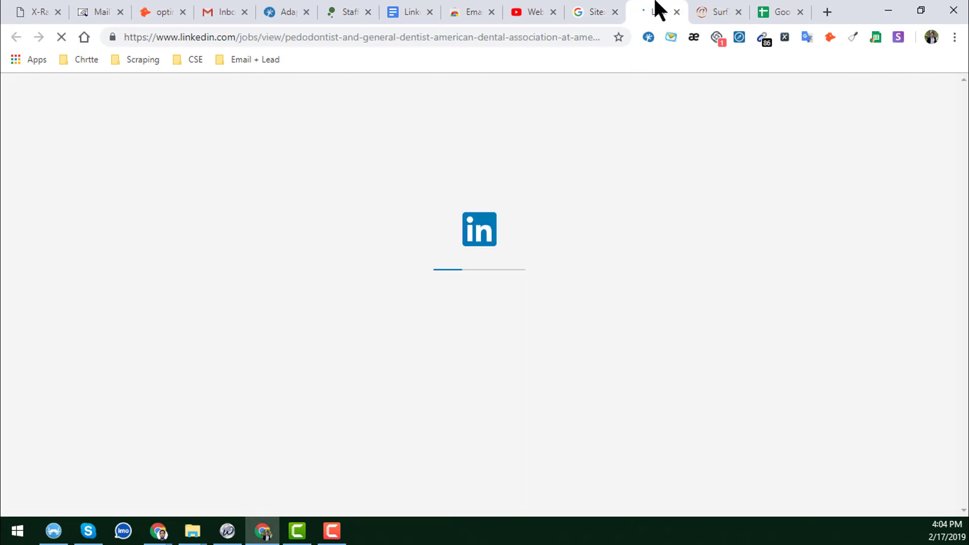
{"action": "left_click", "coordinate": [596, 8]}
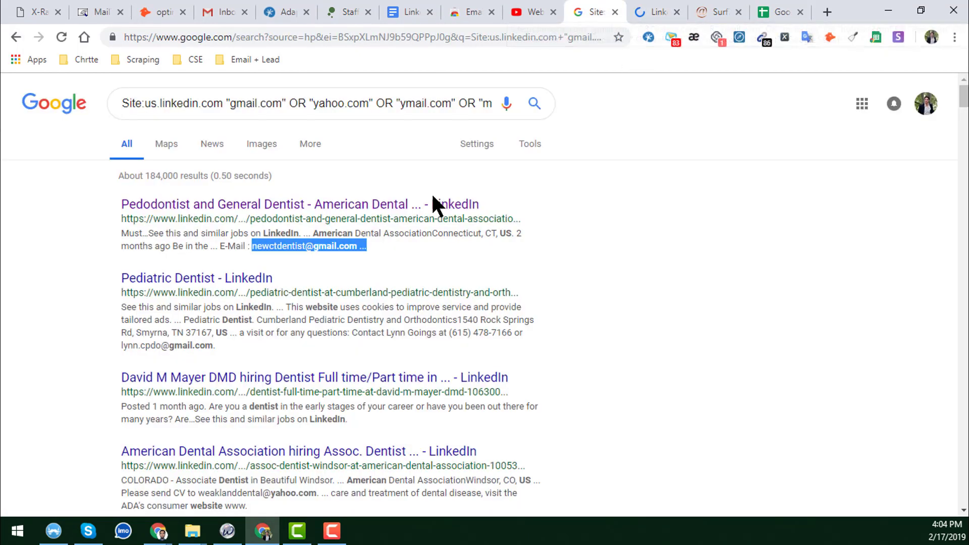
{"action": "scroll", "coordinate": [296, 317], "scroll_direction": "down", "scroll_amount": 2}
{"action": "right_click", "coordinate": [266, 263]}
{"action": "left_click", "coordinate": [283, 273]}
{"action": "left_click", "coordinate": [607, 10]}
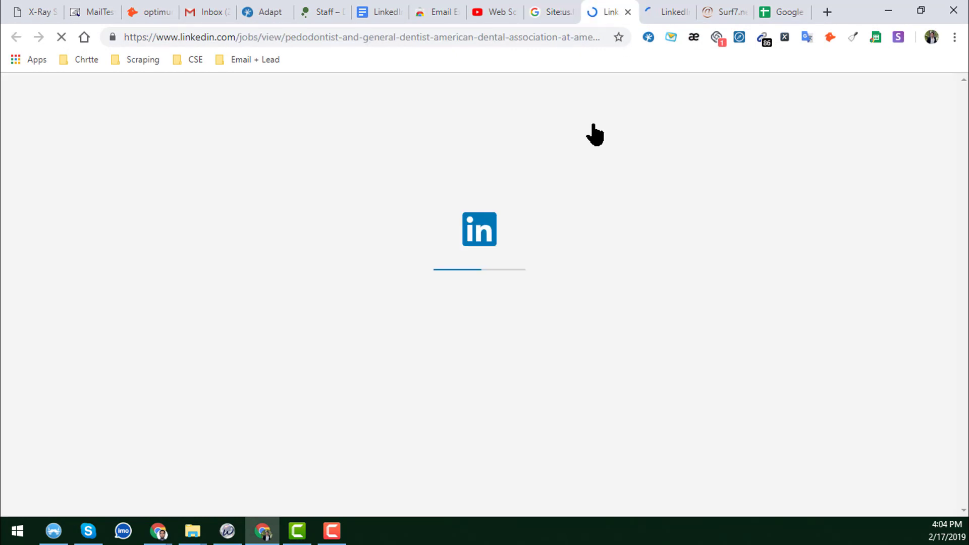
{"action": "left_click", "coordinate": [682, 8]}
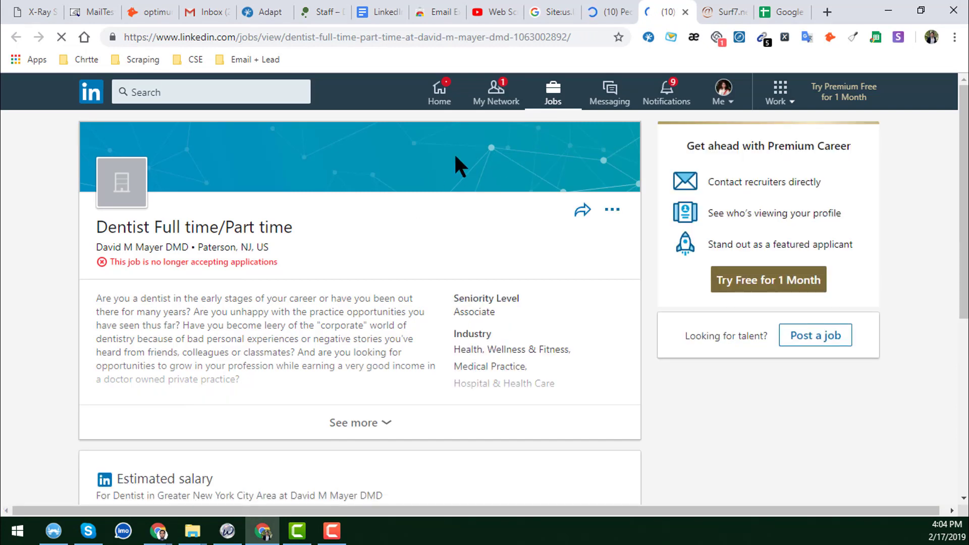
{"action": "left_click", "coordinate": [620, 10]}
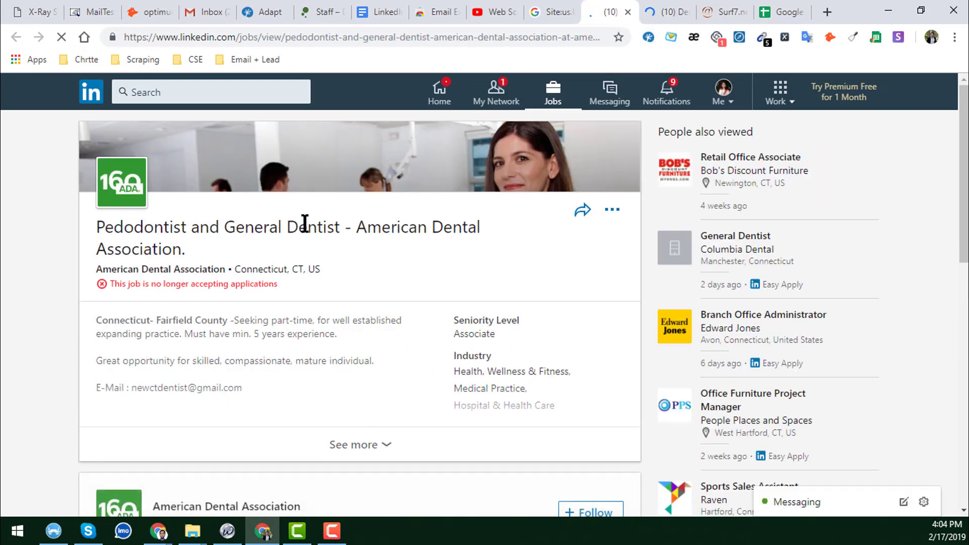
{"action": "left_click", "coordinate": [558, 9]}
- Back on the Google results, scroll through the listings and clear the email highlight
{"action": "scroll", "coordinate": [350, 307], "scroll_direction": "down", "scroll_amount": 4}
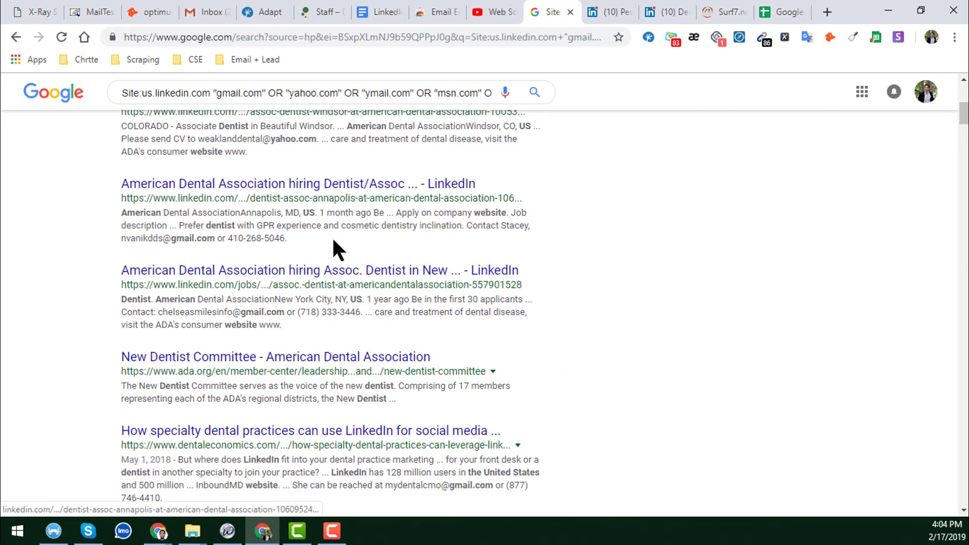
{"action": "scroll", "coordinate": [259, 328], "scroll_direction": "down", "scroll_amount": 7}
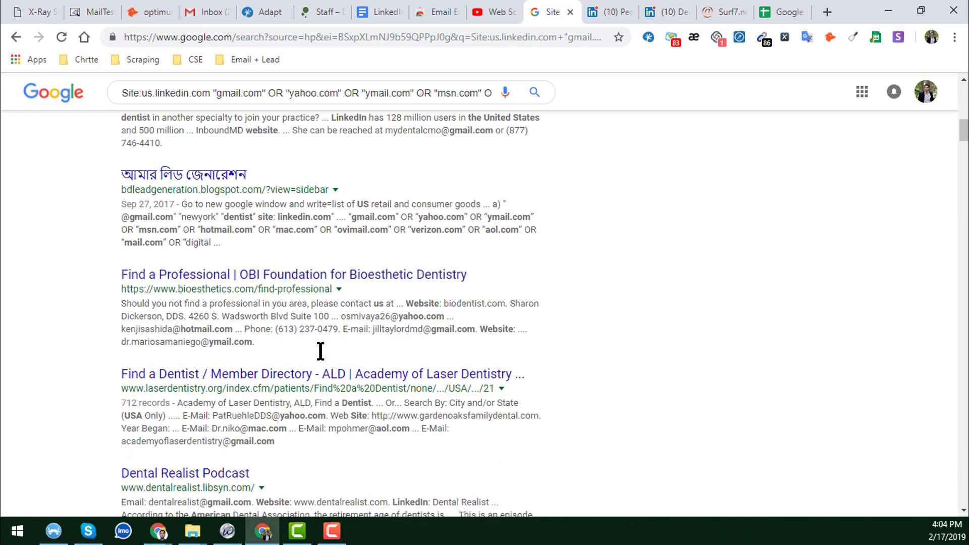
{"action": "scroll", "coordinate": [319, 351], "scroll_direction": "up", "scroll_amount": 11}
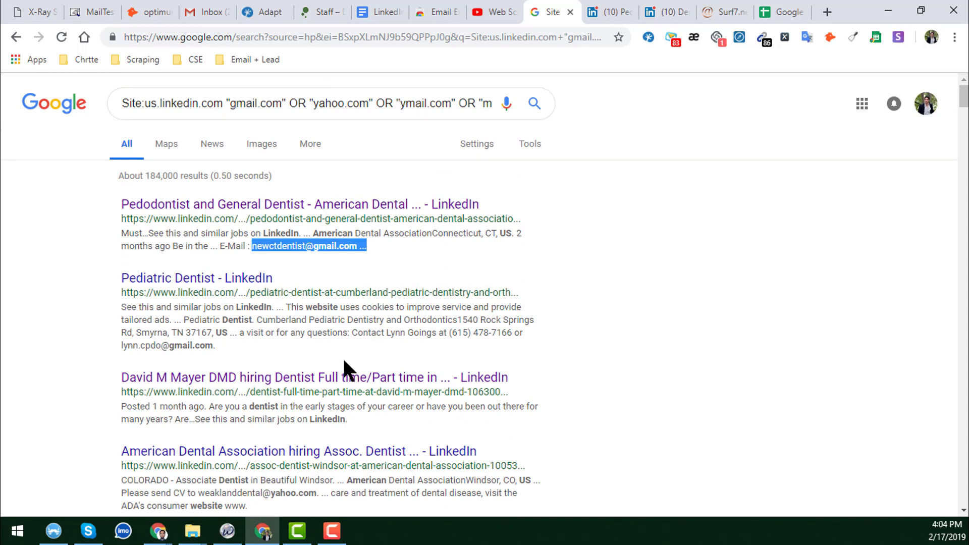
{"action": "left_click", "coordinate": [89, 249]}
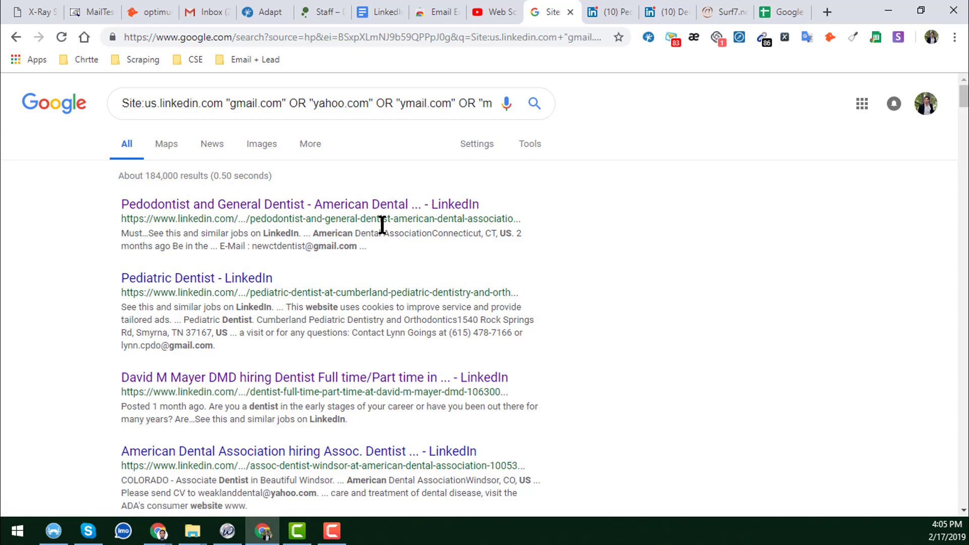
- Check the Surf7 Email Extractor's input window, then go back to the Google results
{"action": "left_click", "coordinate": [727, 11]}
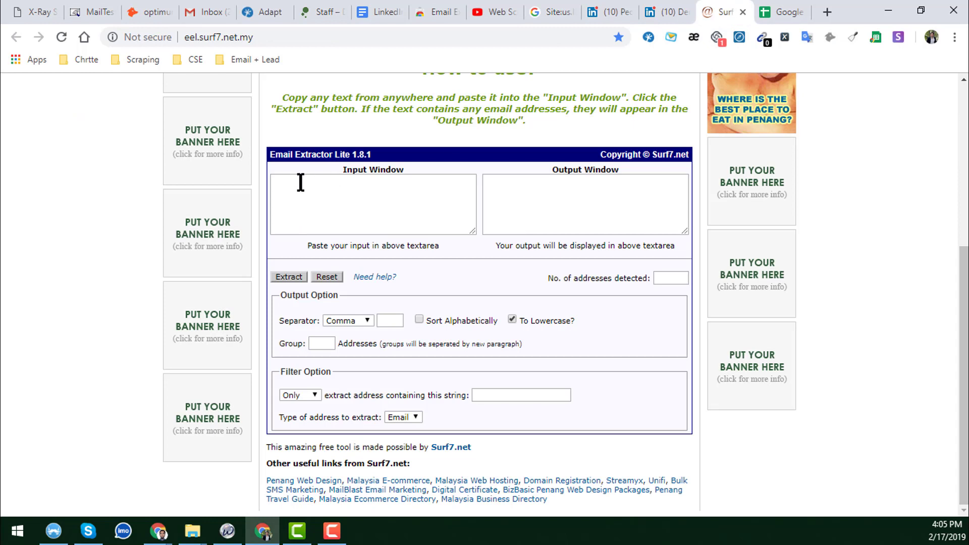
{"action": "left_click", "coordinate": [369, 197]}
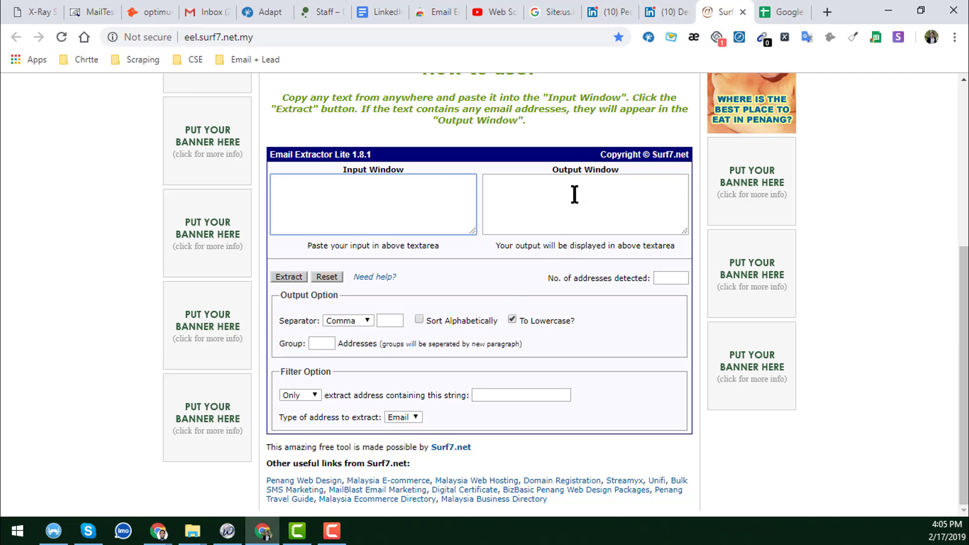
{"action": "left_click", "coordinate": [555, 10]}
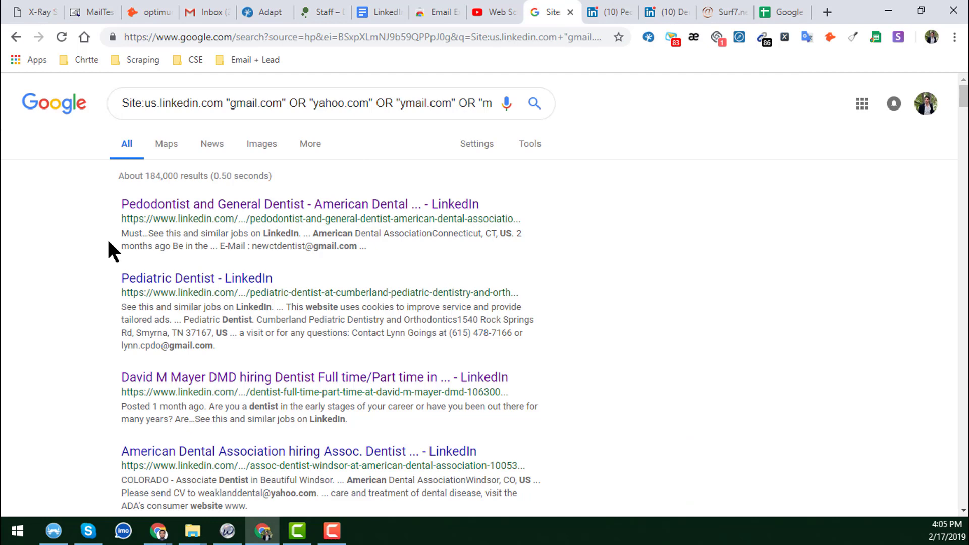
- Select all text on the Google results page and switch to the Surf7 extractor
{"action": "key", "text": "ctrl+a"}
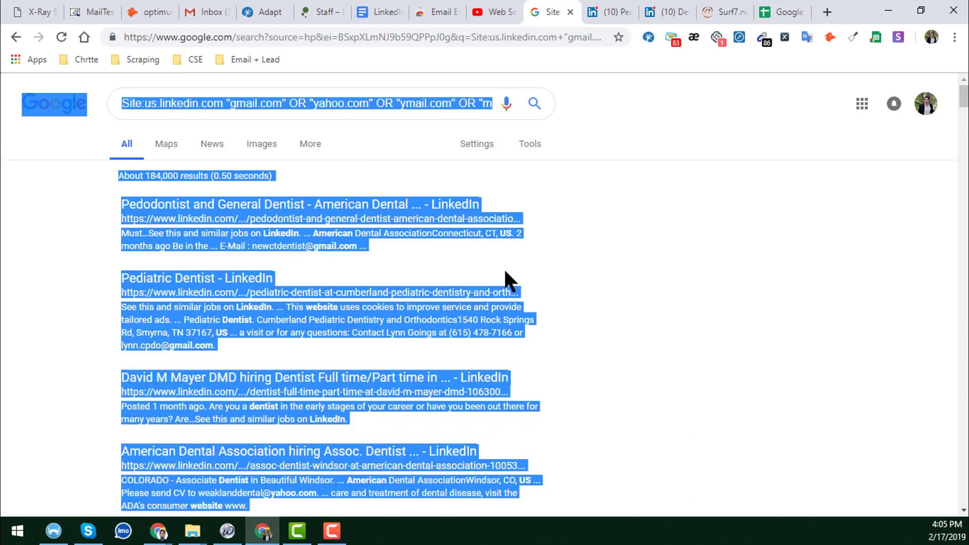
{"action": "scroll", "coordinate": [455, 318], "scroll_direction": "down", "scroll_amount": 5}
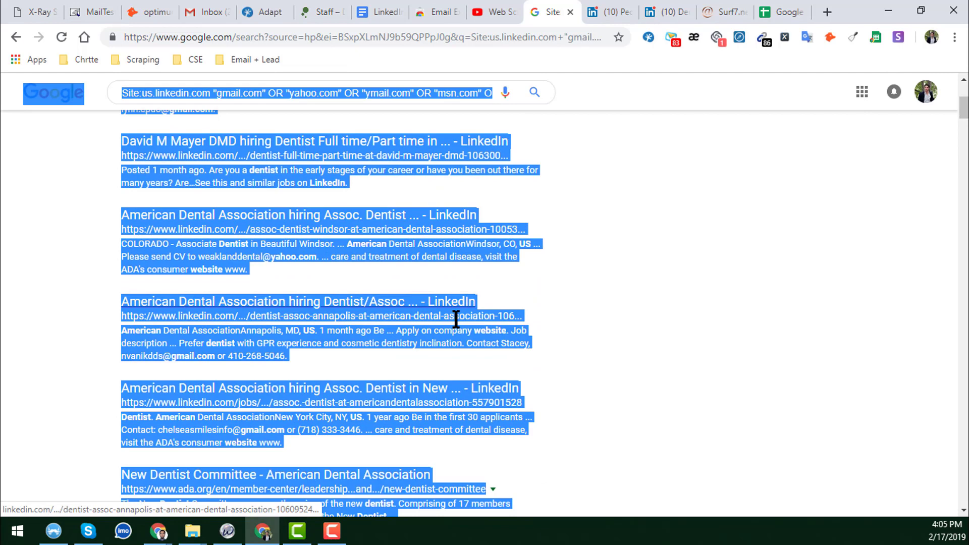
{"action": "left_click", "coordinate": [729, 14]}
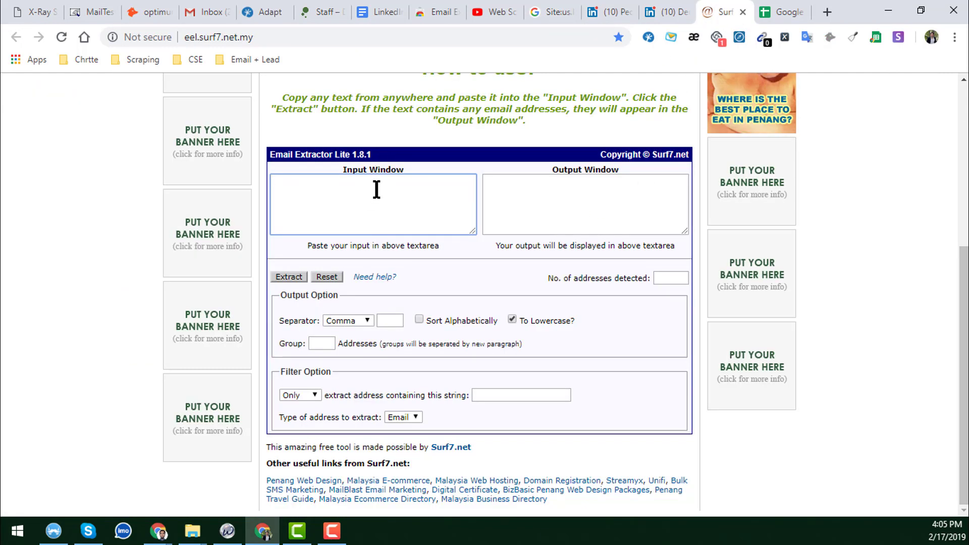
- Paste the results text into Surf7's Input Window and set the separator to New Line
{"action": "key", "text": "ctrl+v"}
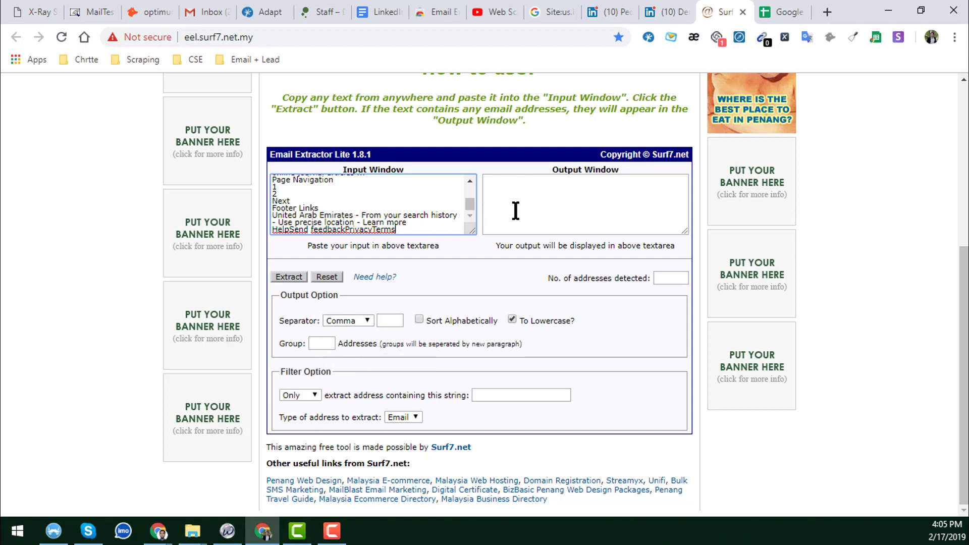
{"action": "left_click", "coordinate": [367, 322]}
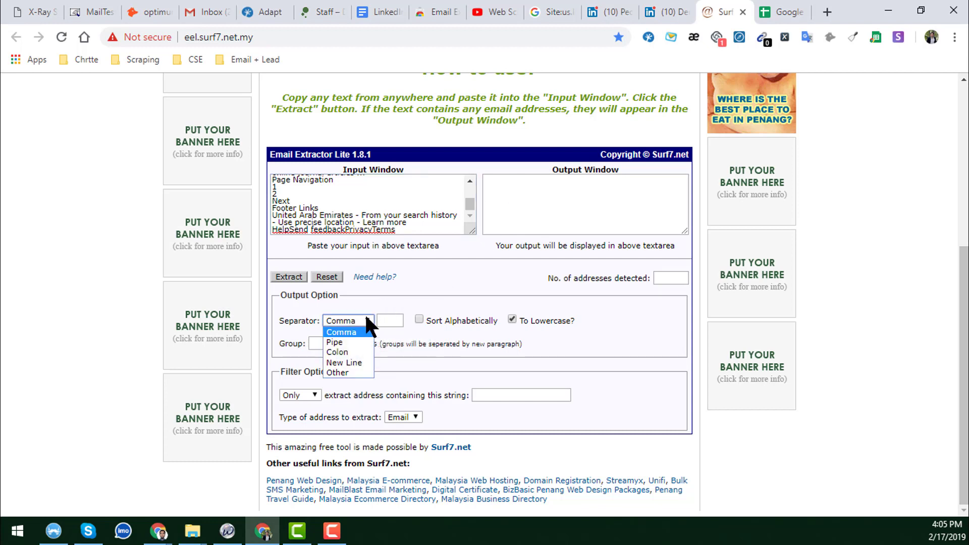
{"action": "left_click", "coordinate": [356, 361]}
{"action": "left_click", "coordinate": [558, 206]}
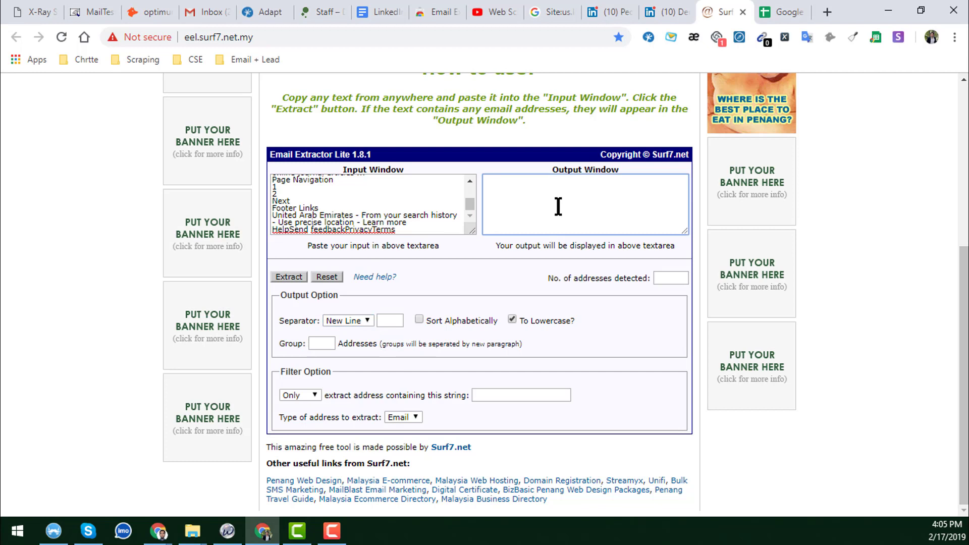
{"action": "left_click", "coordinate": [413, 416]}
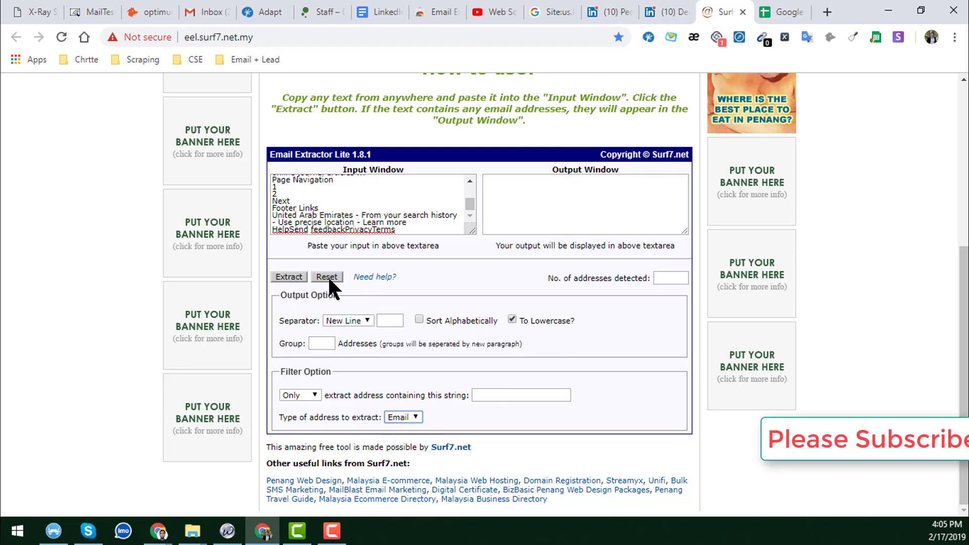
- Extract the 83 email addresses and select them all in the Output Window
{"action": "left_click", "coordinate": [289, 276]}
{"action": "left_click", "coordinate": [641, 217]}
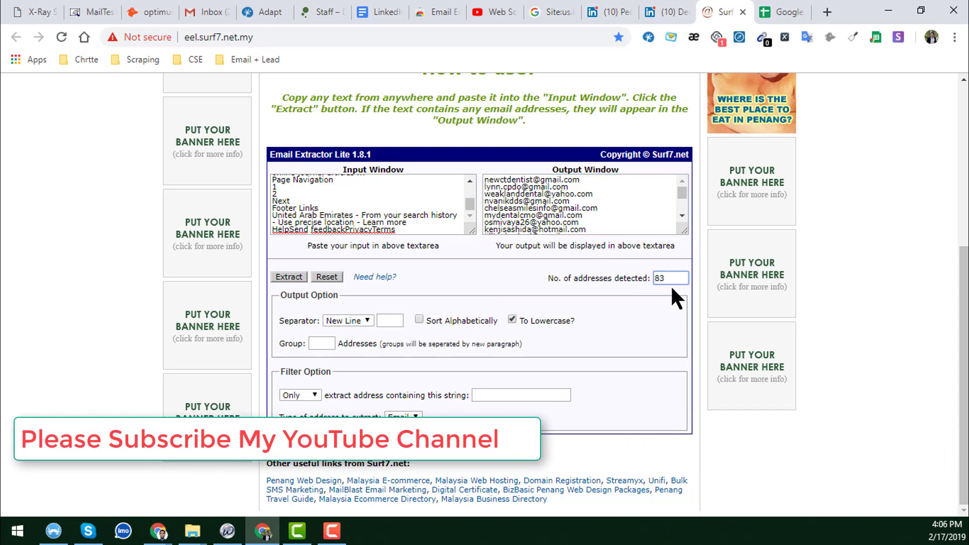
{"action": "left_click", "coordinate": [618, 225]}
{"action": "key", "text": "ctrl+c"}
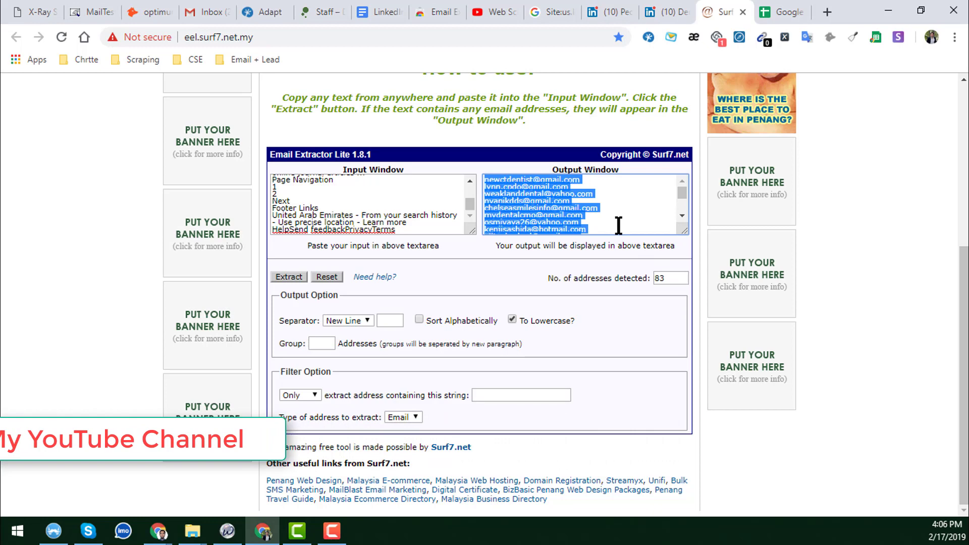
- Paste the 83 extracted emails into column B of 'Google Scraping' from B2 and widen column B
{"action": "left_click", "coordinate": [782, 10]}
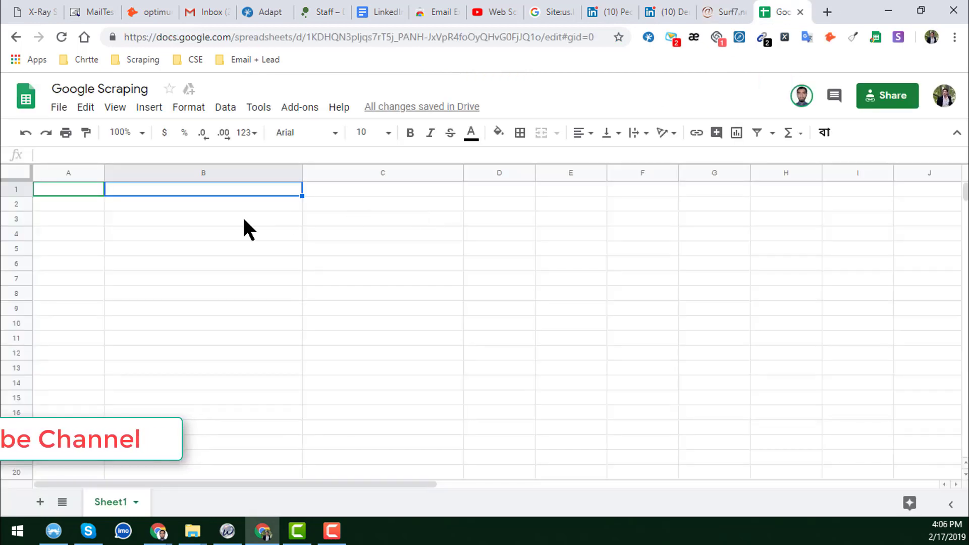
{"action": "left_click", "coordinate": [218, 205]}
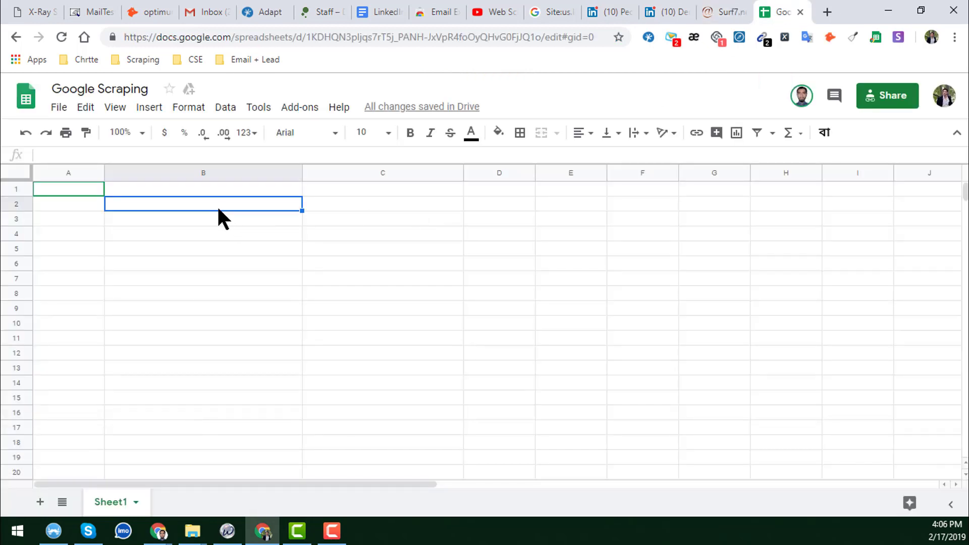
{"action": "key", "text": "ctrl+v"}
{"action": "left_click", "coordinate": [290, 207]}
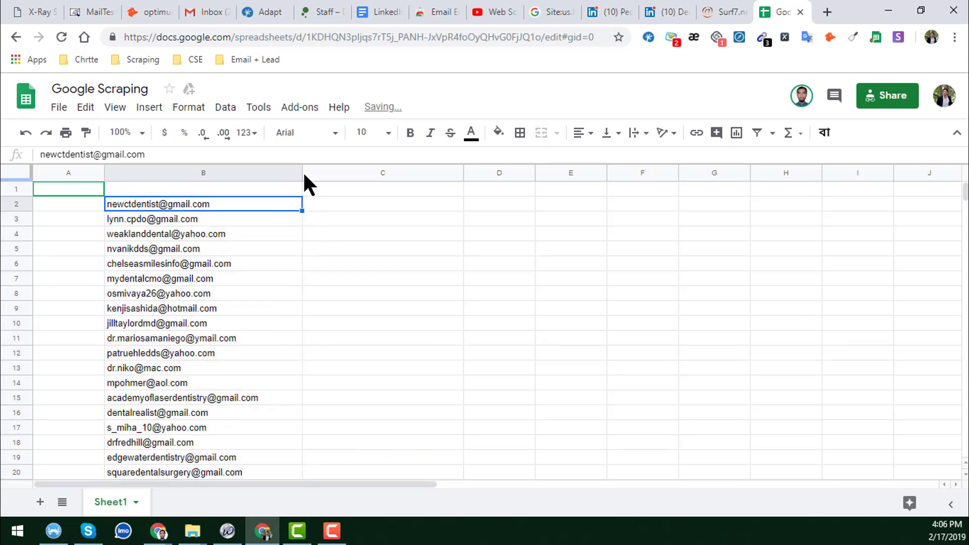
{"action": "left_click_drag", "start_coordinate": [302, 173], "coordinate": [334, 172]}
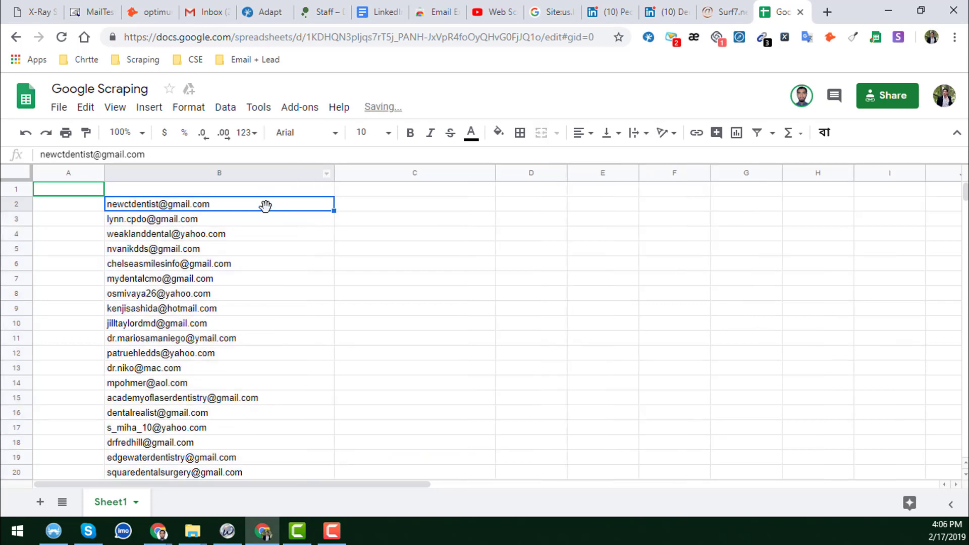
- Confirm the emails run down to row 84, return to B2, and switch back to Surf7
{"action": "key", "text": "ctrl+Down"}
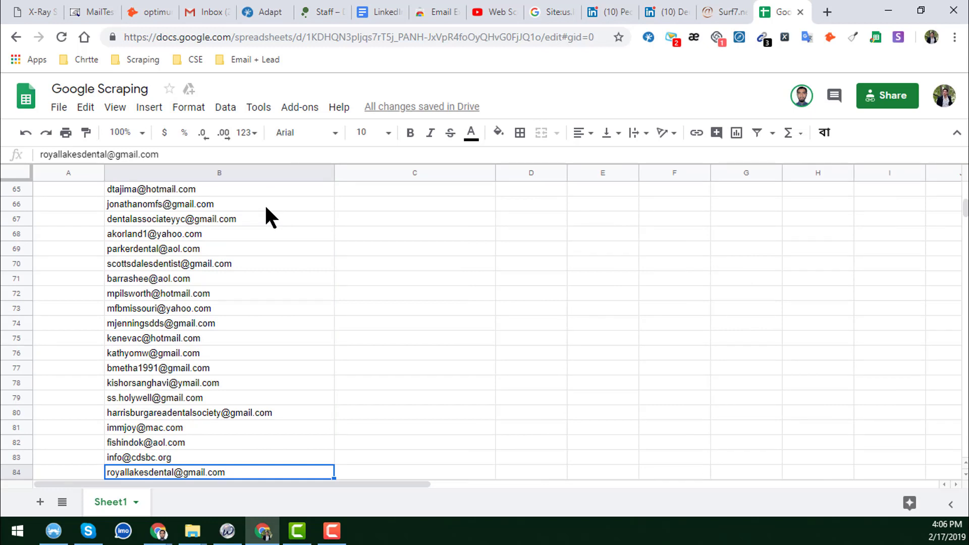
{"action": "key", "text": "ctrl+Home"}
{"action": "left_click", "coordinate": [265, 207]}
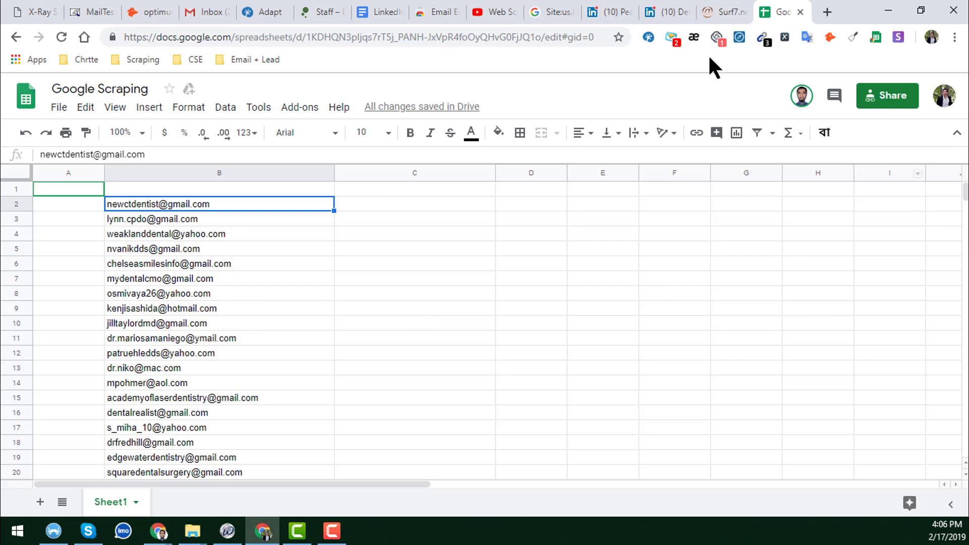
{"action": "left_click", "coordinate": [719, 11]}
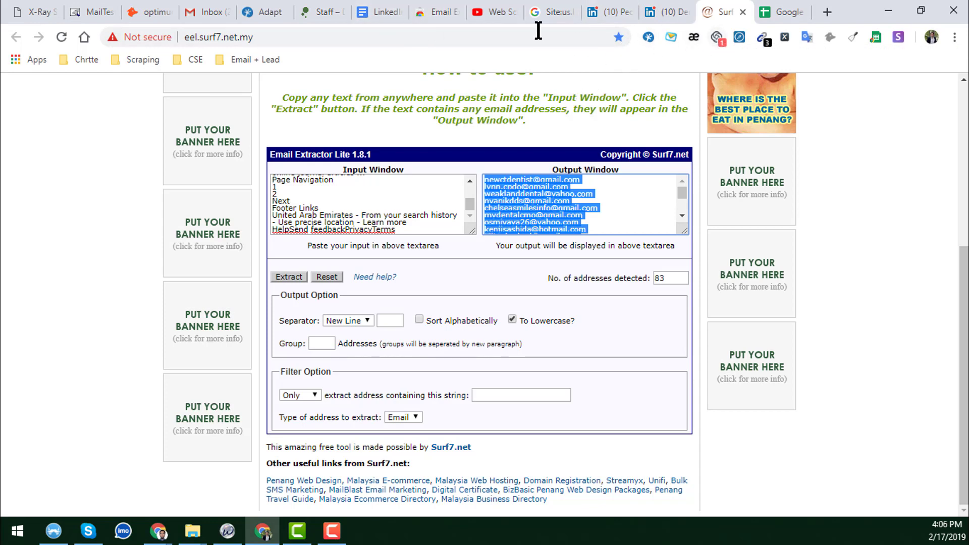
- Look over the Chrome Web Store Email Extractor listing, then return to the LinkedIn dentist search results
{"action": "left_click", "coordinate": [439, 11]}
{"action": "left_click", "coordinate": [401, 199]}
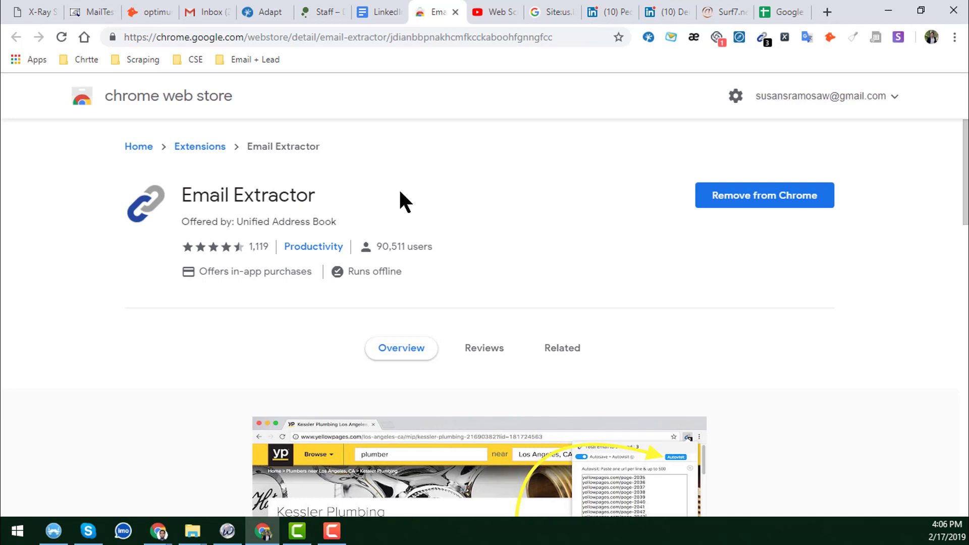
{"action": "left_click_drag", "start_coordinate": [183, 194], "coordinate": [317, 188]}
{"action": "left_click", "coordinate": [341, 192]}
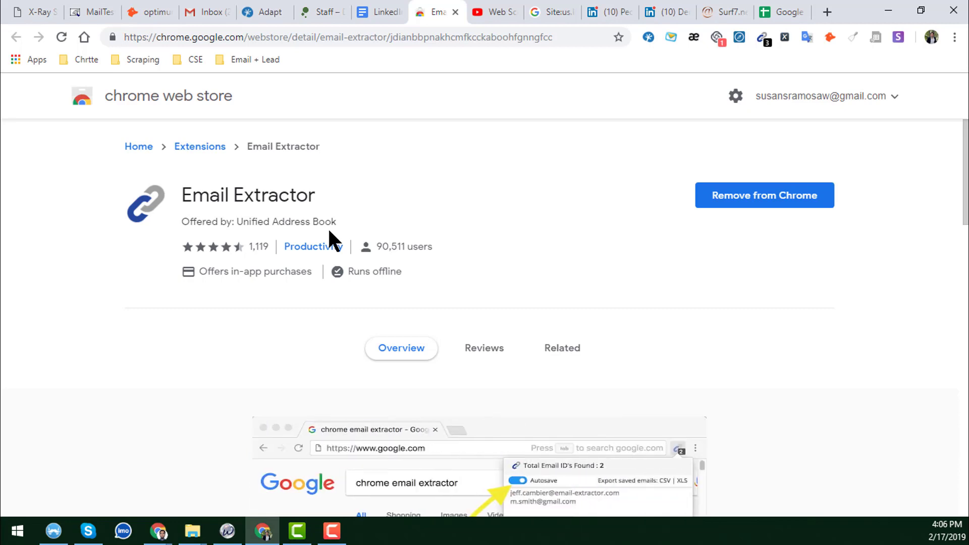
{"action": "left_click", "coordinate": [550, 4]}
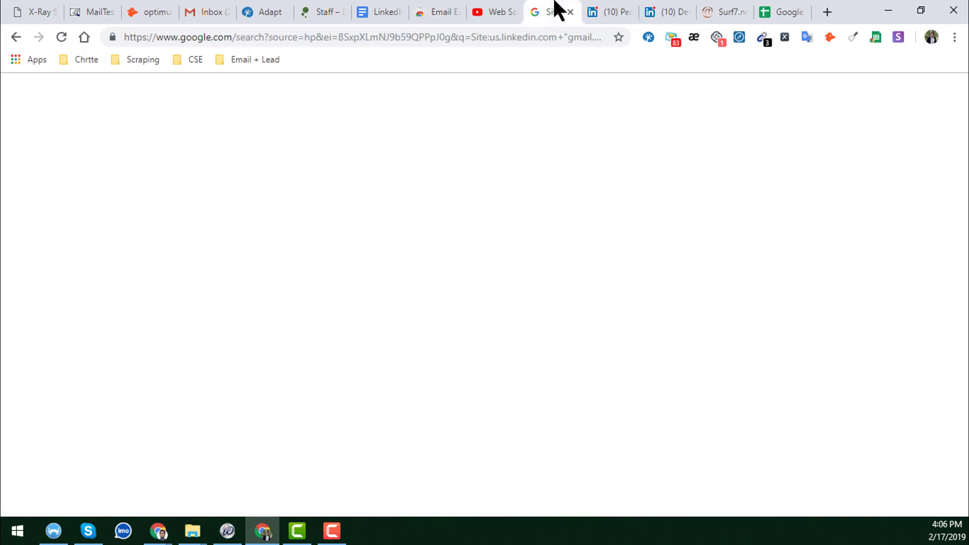
- Copy all 86 Email Extractor addresses and select cell C2 in the Google Scraping sheet
{"action": "left_click", "coordinate": [92, 220]}
{"action": "scroll", "coordinate": [240, 198], "scroll_direction": "up", "scroll_amount": 5}
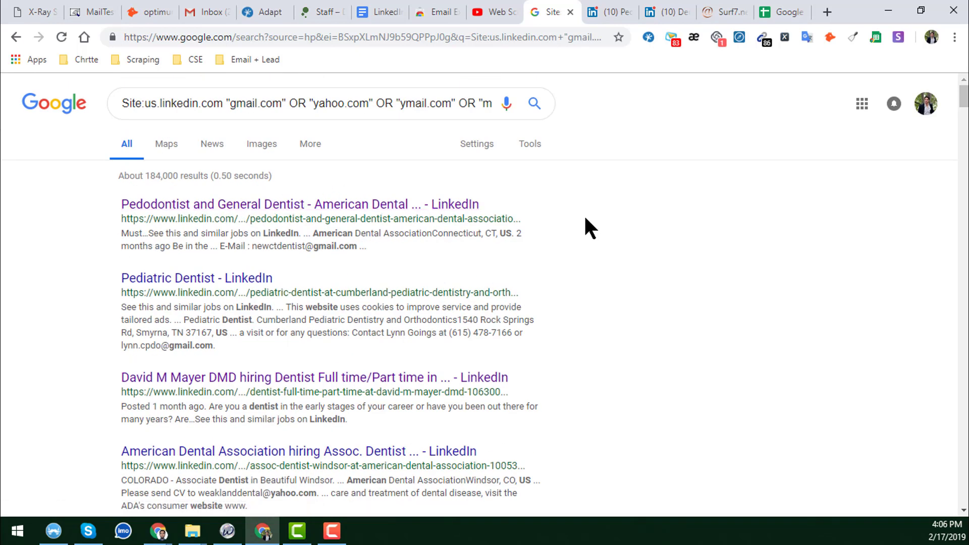
{"action": "left_click", "coordinate": [763, 38]}
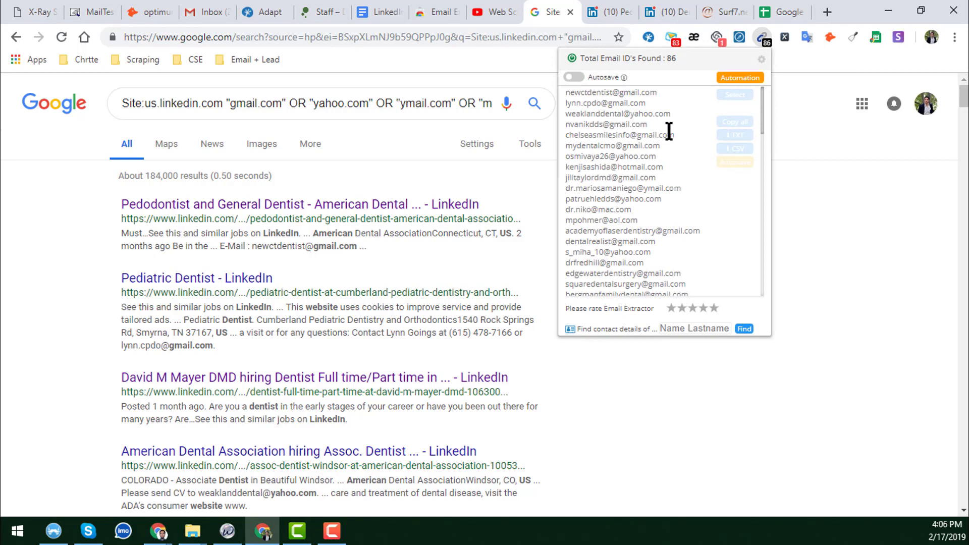
{"action": "scroll", "coordinate": [635, 167], "scroll_direction": "down", "scroll_amount": 10}
{"action": "scroll", "coordinate": [647, 199], "scroll_direction": "down", "scroll_amount": 3}
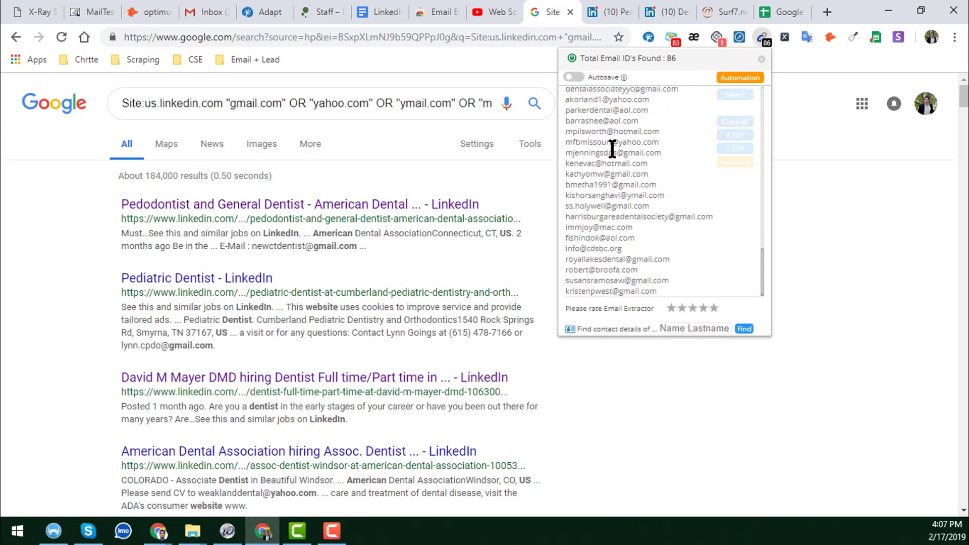
{"action": "left_click", "coordinate": [737, 124]}
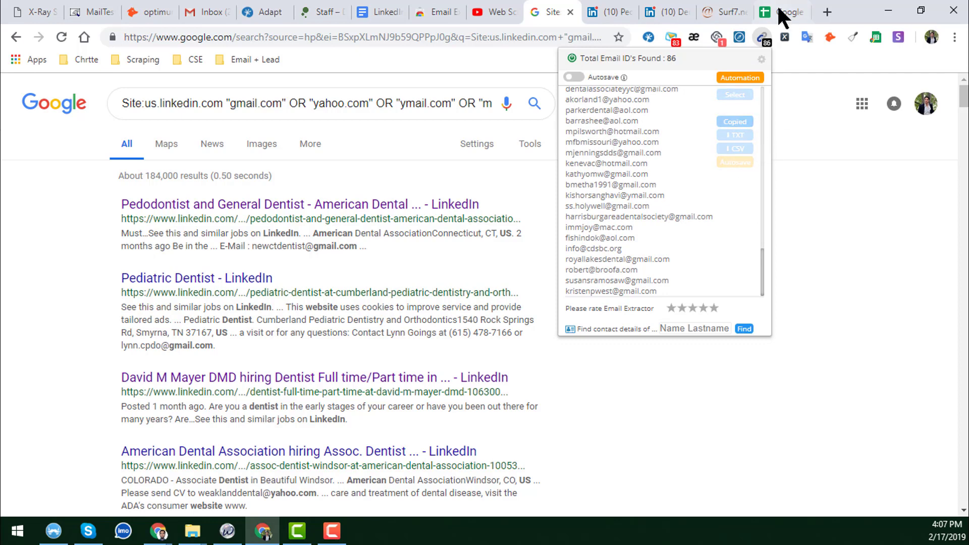
{"action": "left_click", "coordinate": [782, 11]}
{"action": "left_click", "coordinate": [392, 205]}
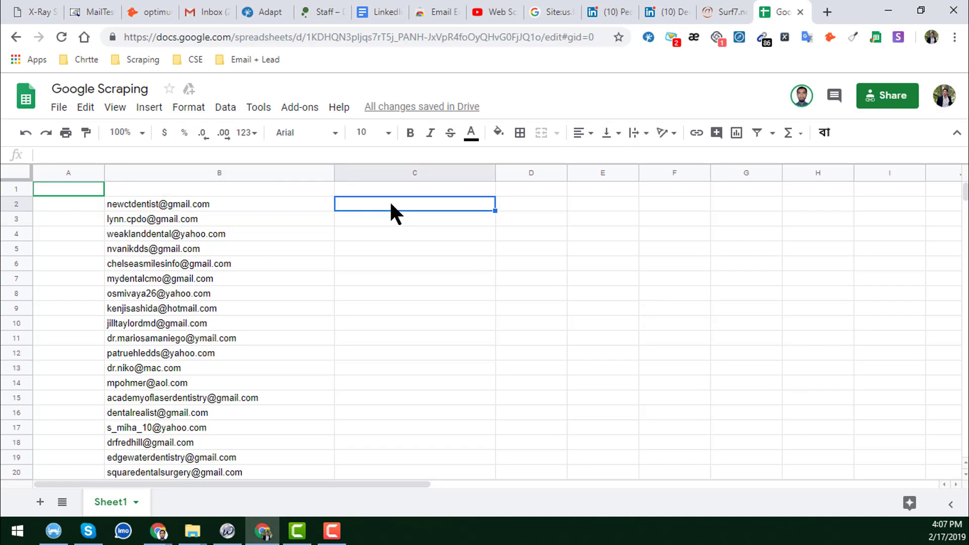
- Paste the emails into column C from C2 and check where the list ends
{"action": "key", "text": "ctrl+v"}
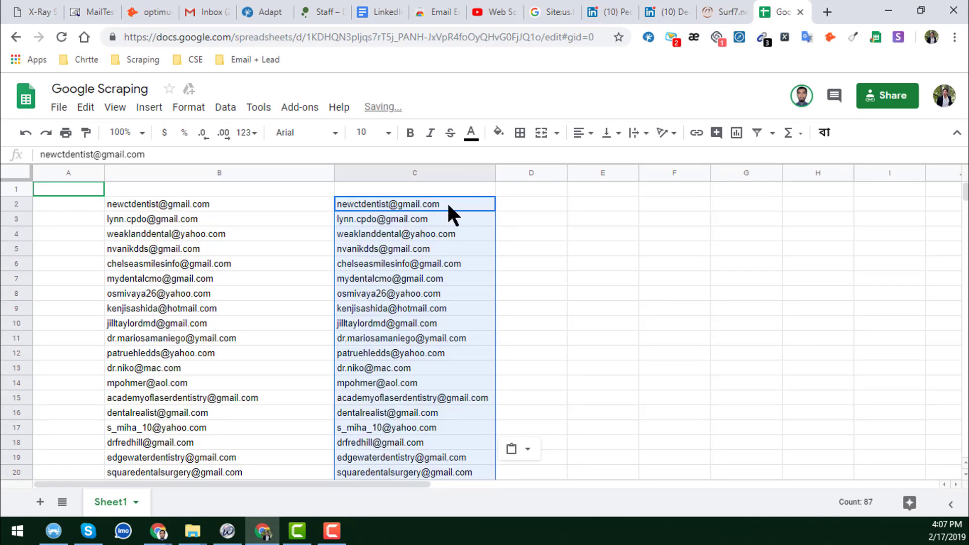
{"action": "left_click", "coordinate": [448, 205]}
{"action": "key", "text": "ctrl+Down"}
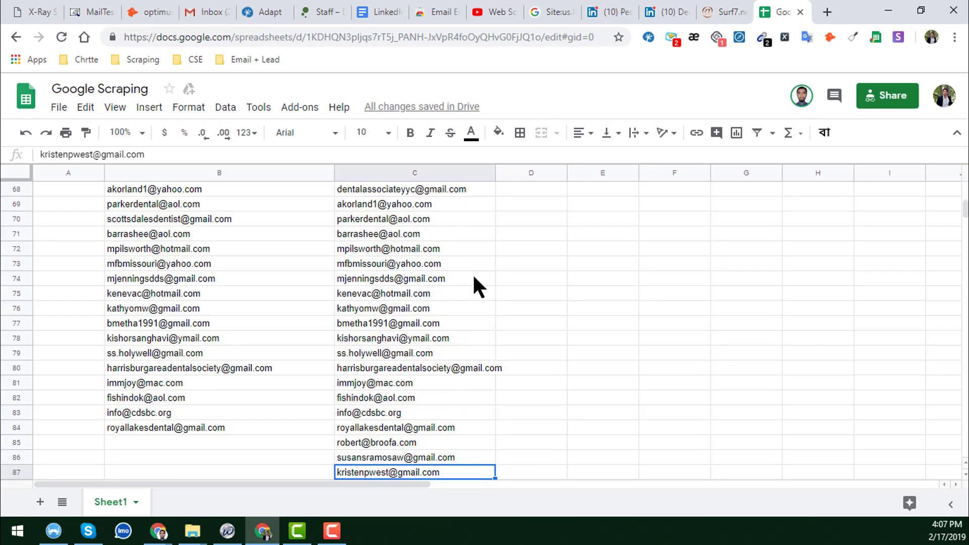
{"action": "scroll", "coordinate": [484, 303], "scroll_direction": "down", "scroll_amount": 1}
{"action": "scroll", "coordinate": [446, 336], "scroll_direction": "up", "scroll_amount": 9}
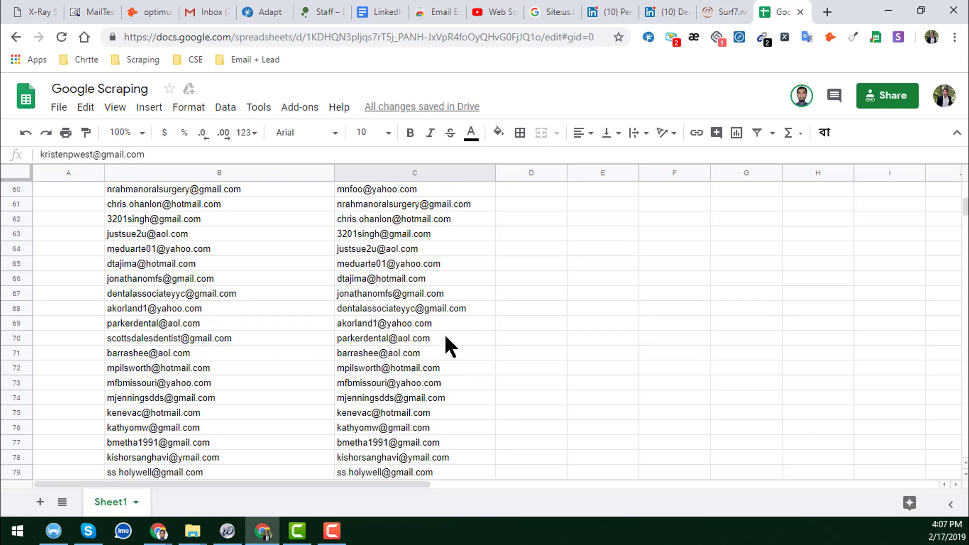
- Compare column C with column B around C41, then go back to the LinkedIn dentist results
{"action": "left_click", "coordinate": [445, 277]}
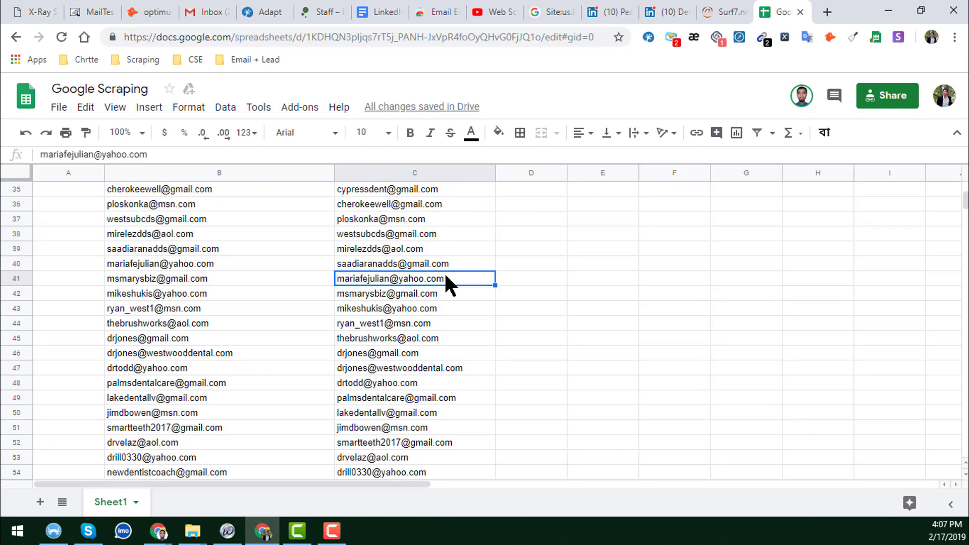
{"action": "key", "text": "ctrl+Up"}
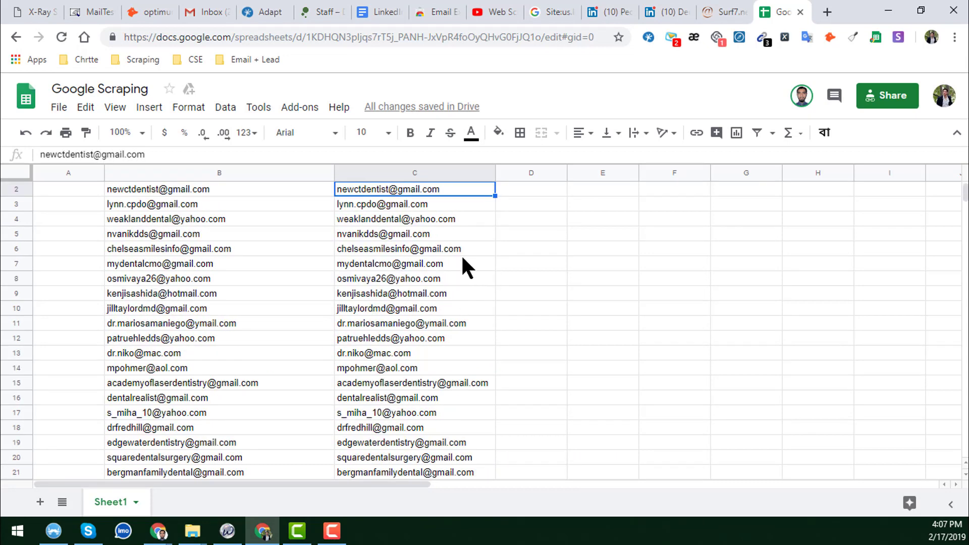
{"action": "left_click", "coordinate": [303, 189]}
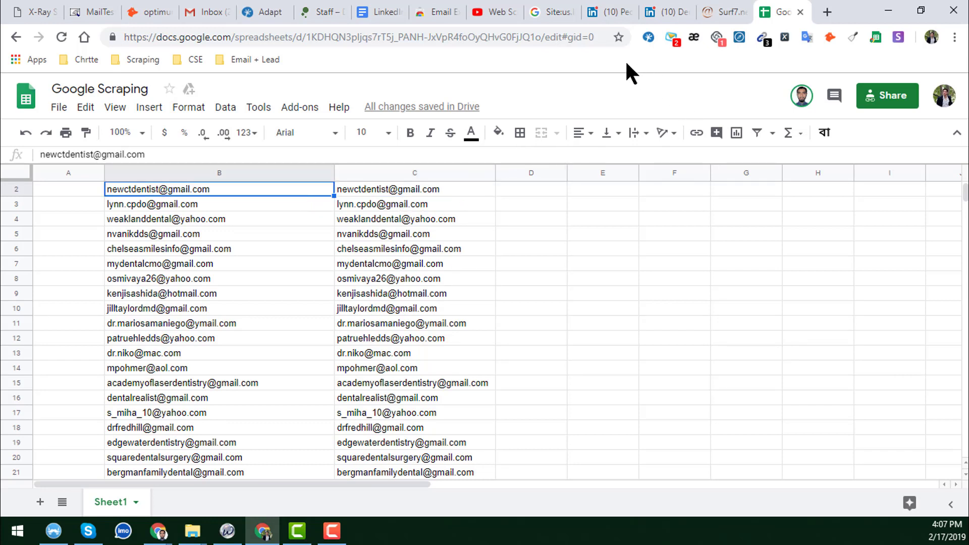
{"action": "left_click", "coordinate": [550, 10]}
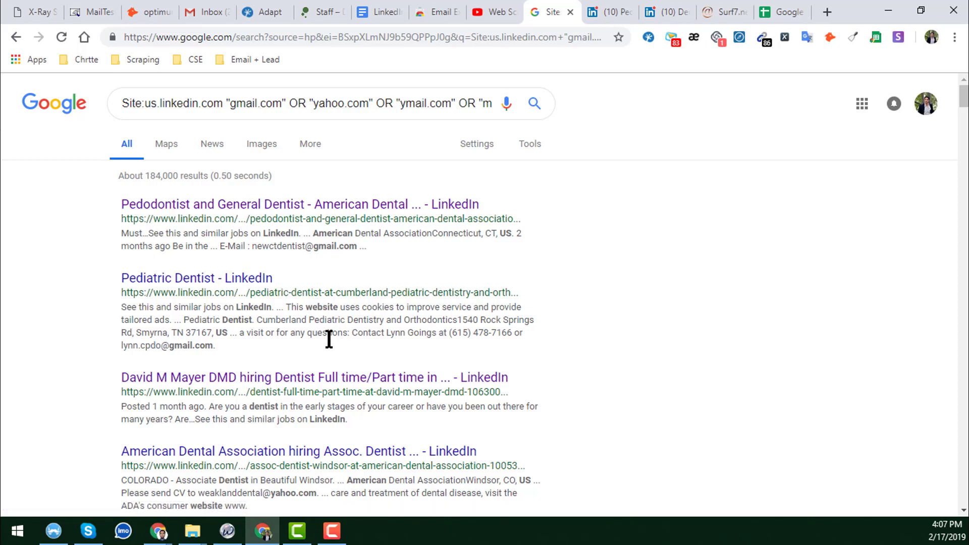
{"action": "scroll", "coordinate": [329, 339], "scroll_direction": "down", "scroll_amount": 6}
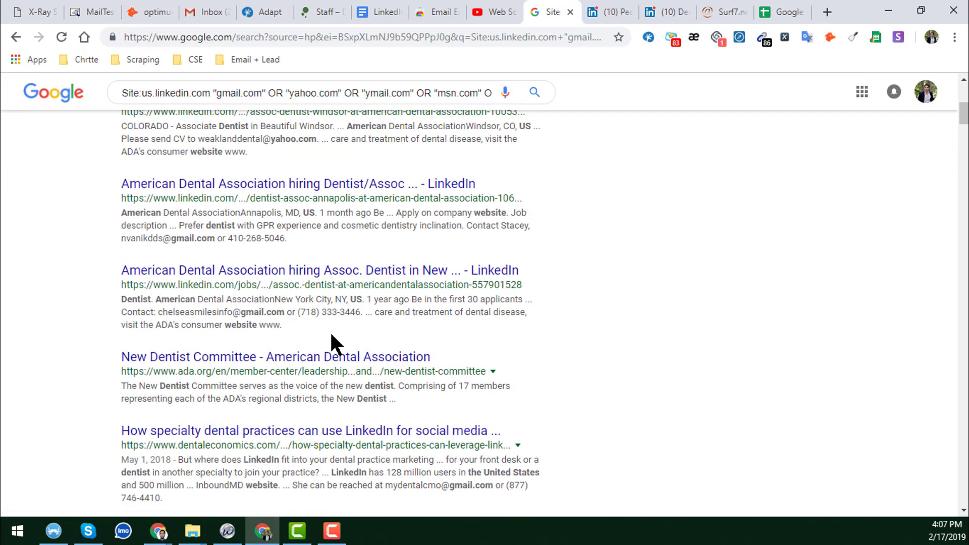
{"action": "scroll", "coordinate": [332, 335], "scroll_direction": "up", "scroll_amount": 7}
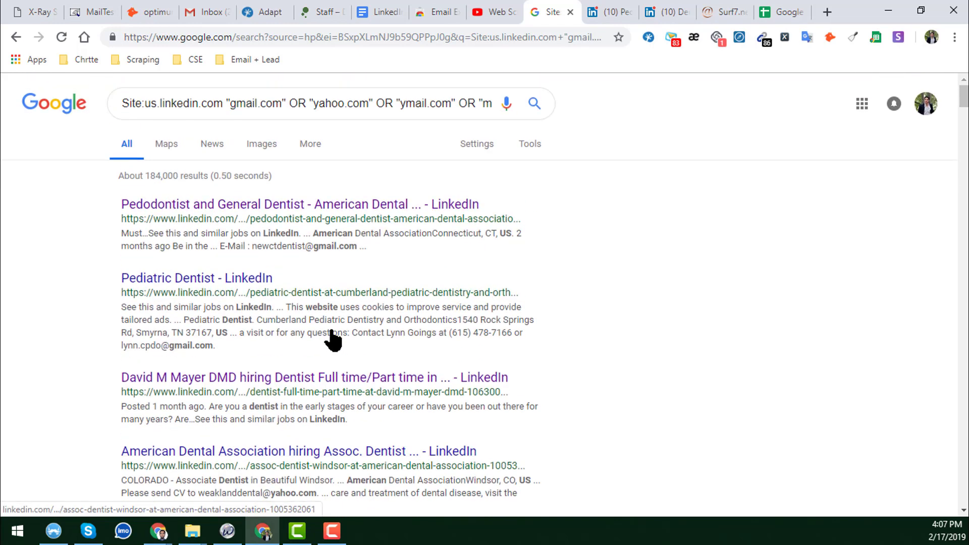